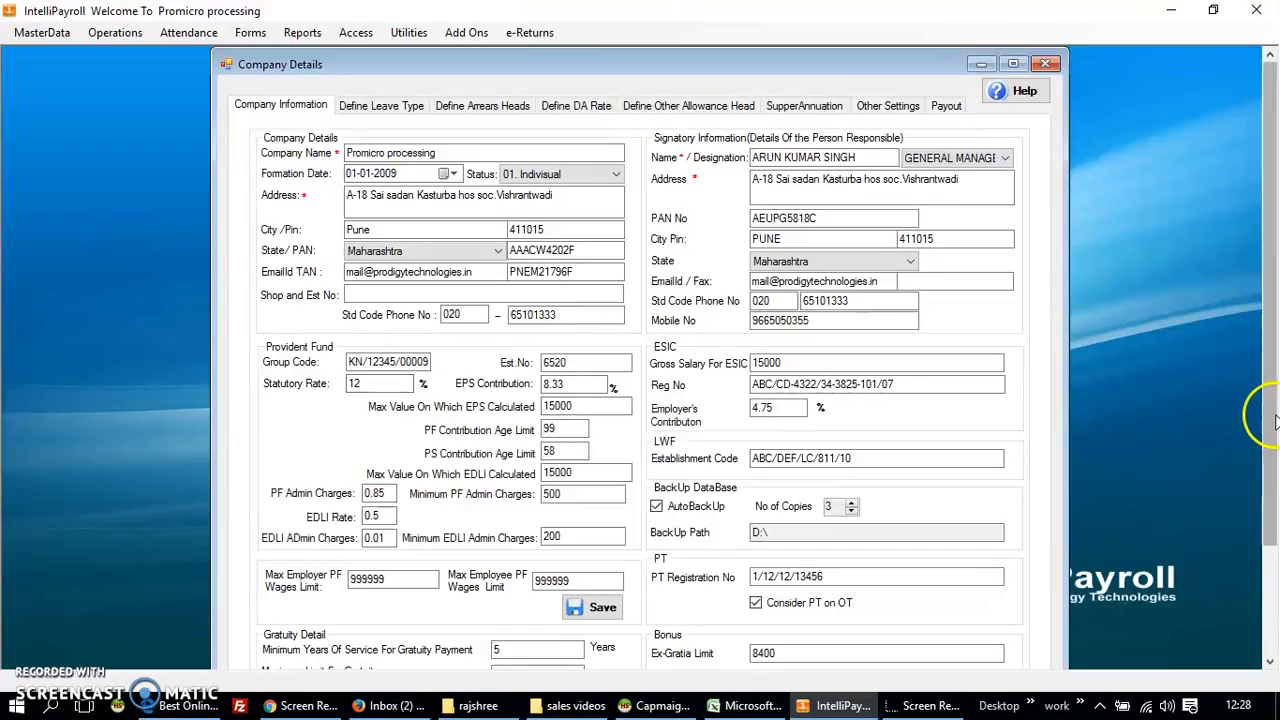
- Review the company information from the provident fund and ESIC details down to the backup path, bonus and other information
scroll(1270, 418, "down", 2)
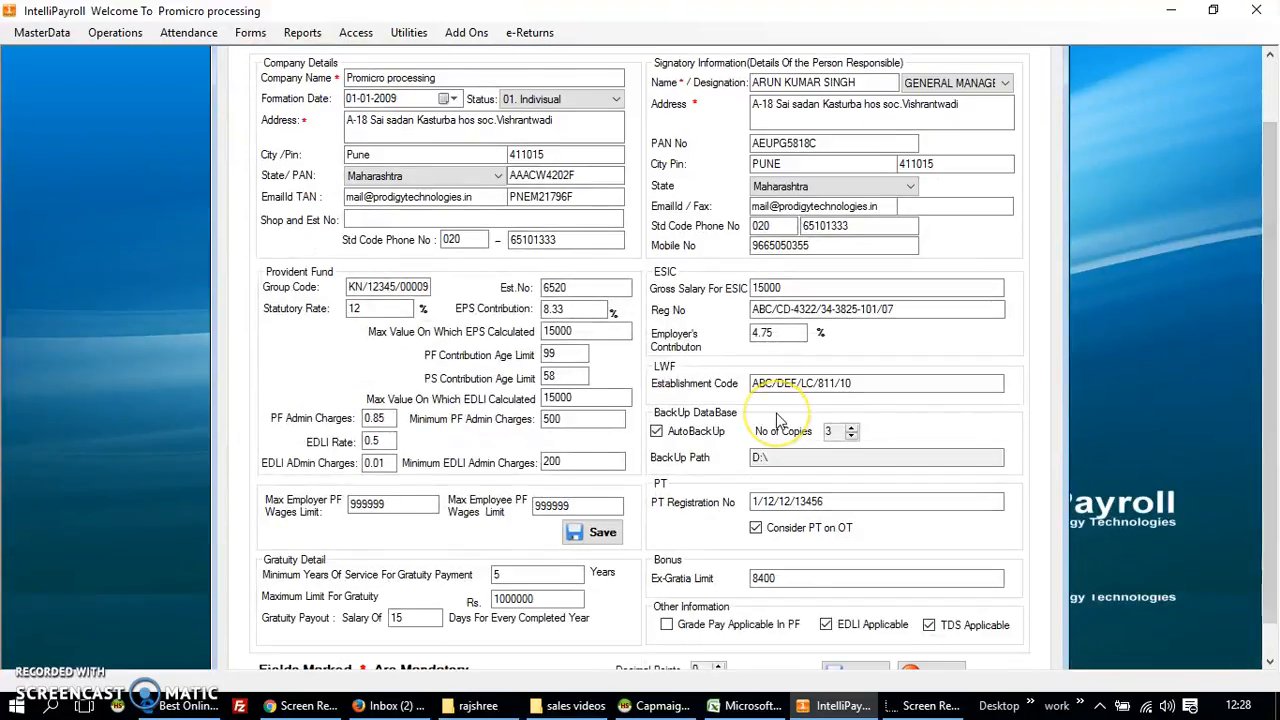
left_click(822, 459)
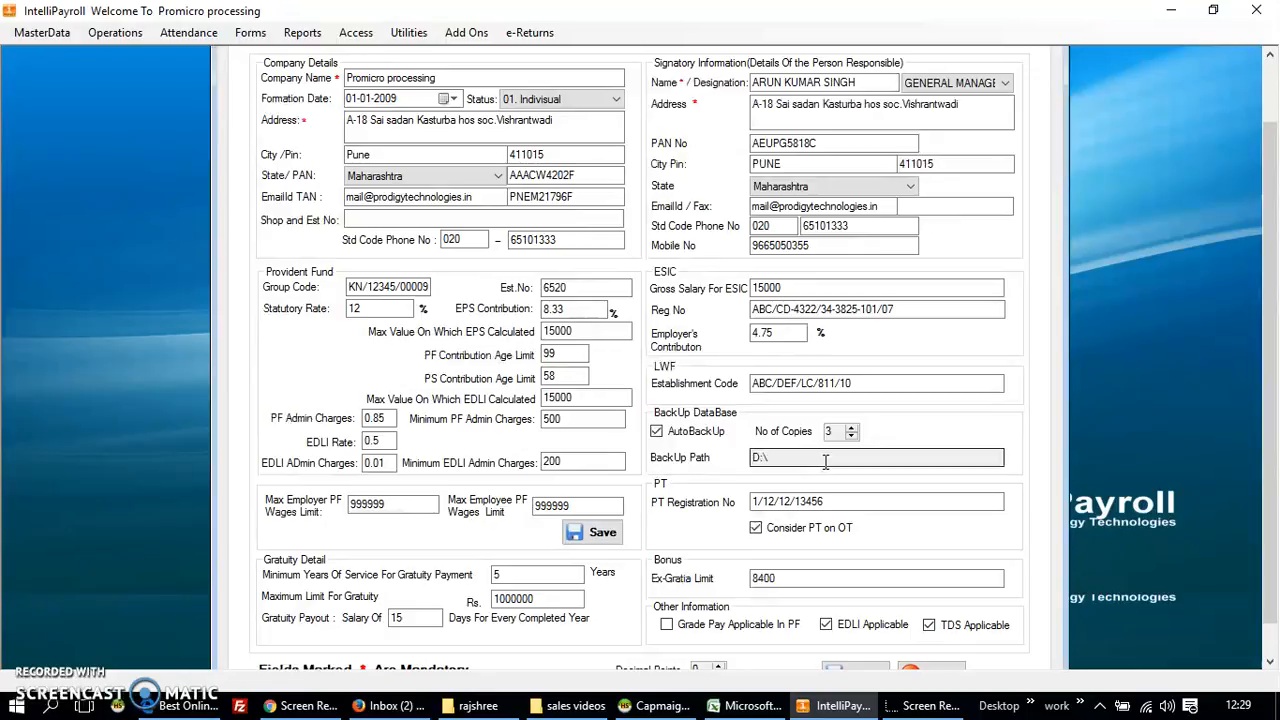
left_click_drag(1268, 445, 1268, 508)
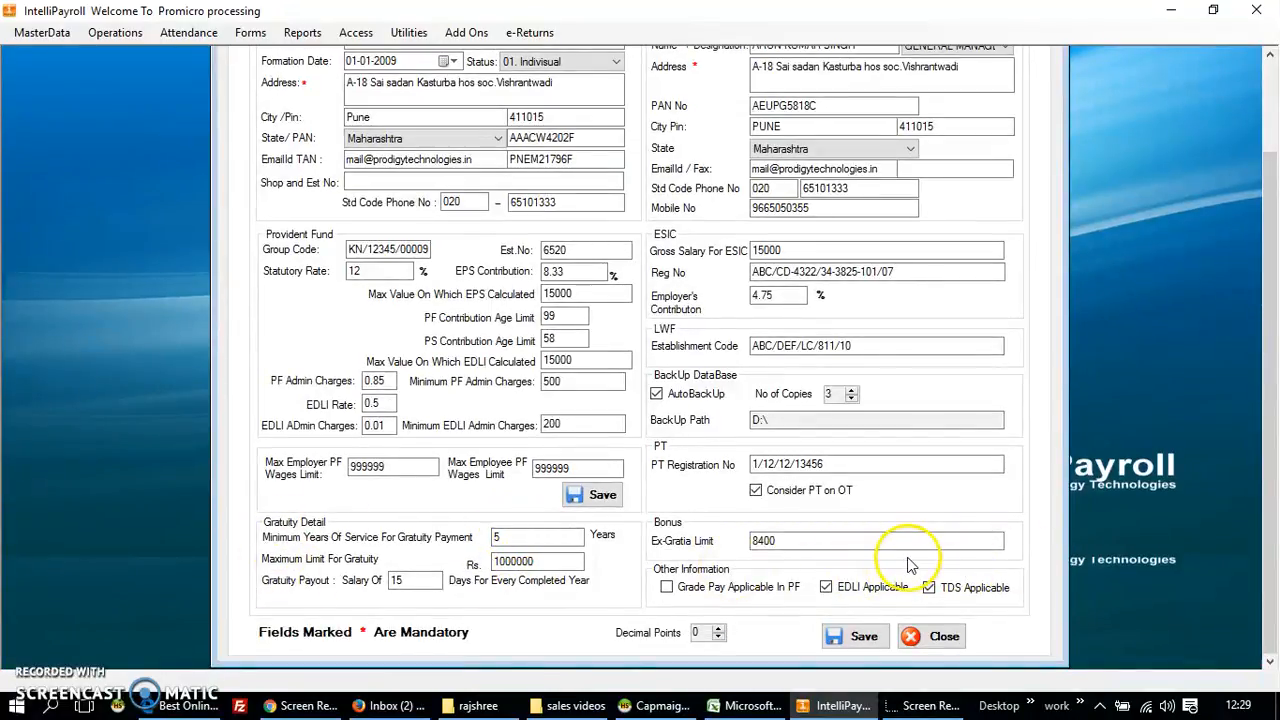
left_click(1272, 545)
left_click_drag(1272, 545, 1272, 400)
- Review the defined leave types, the arrears heads with the Name column widened and MOBILE selected, and the other allowance heads
left_click(381, 108)
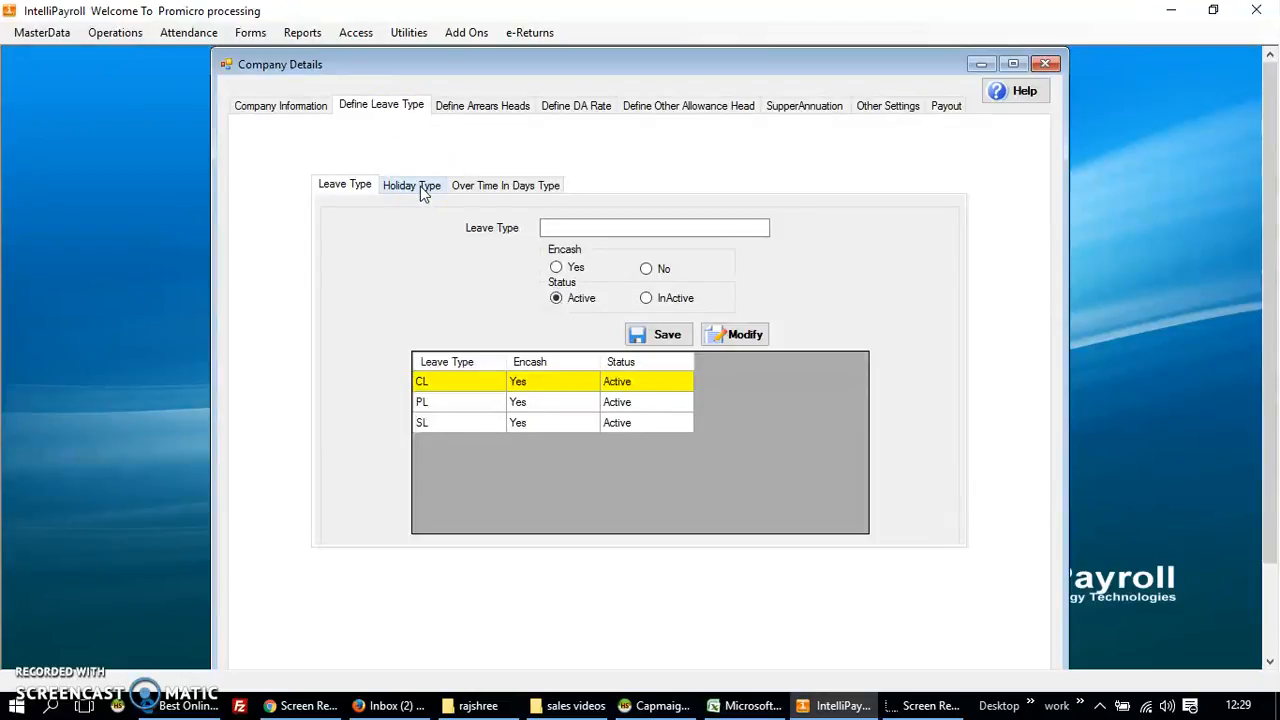
left_click(482, 104)
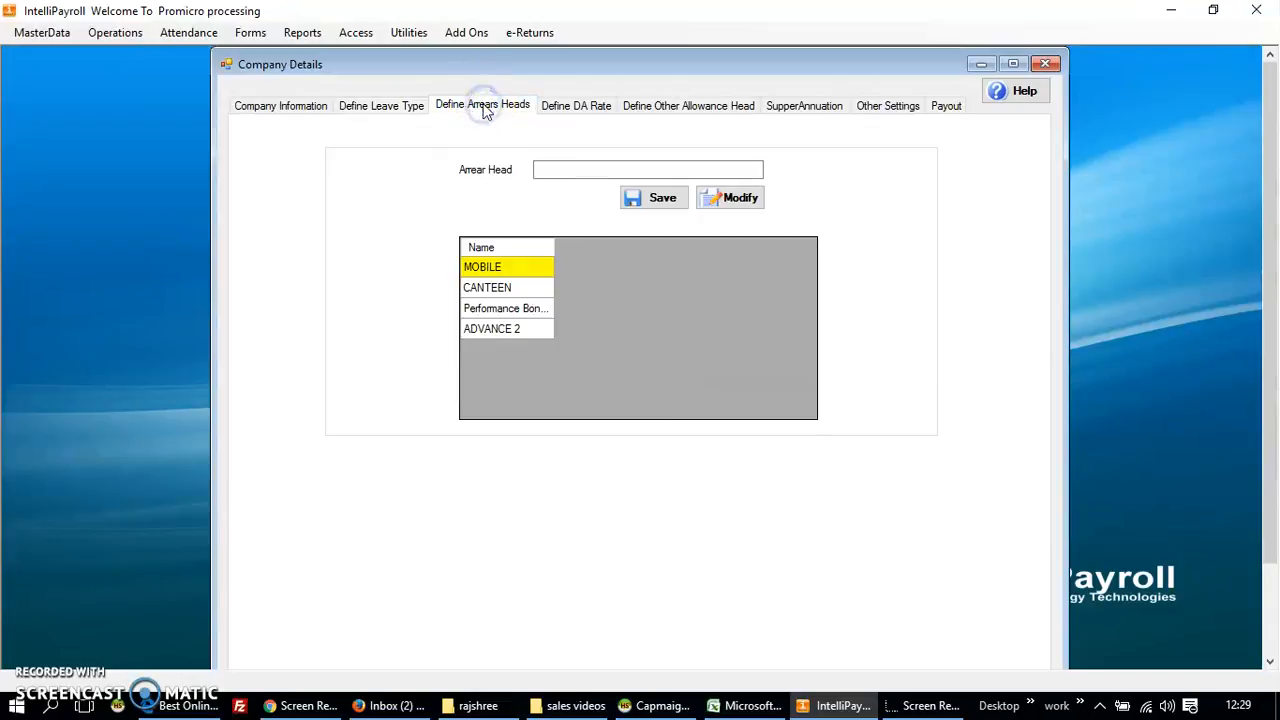
left_click_drag(554, 247, 729, 263)
left_click(714, 264)
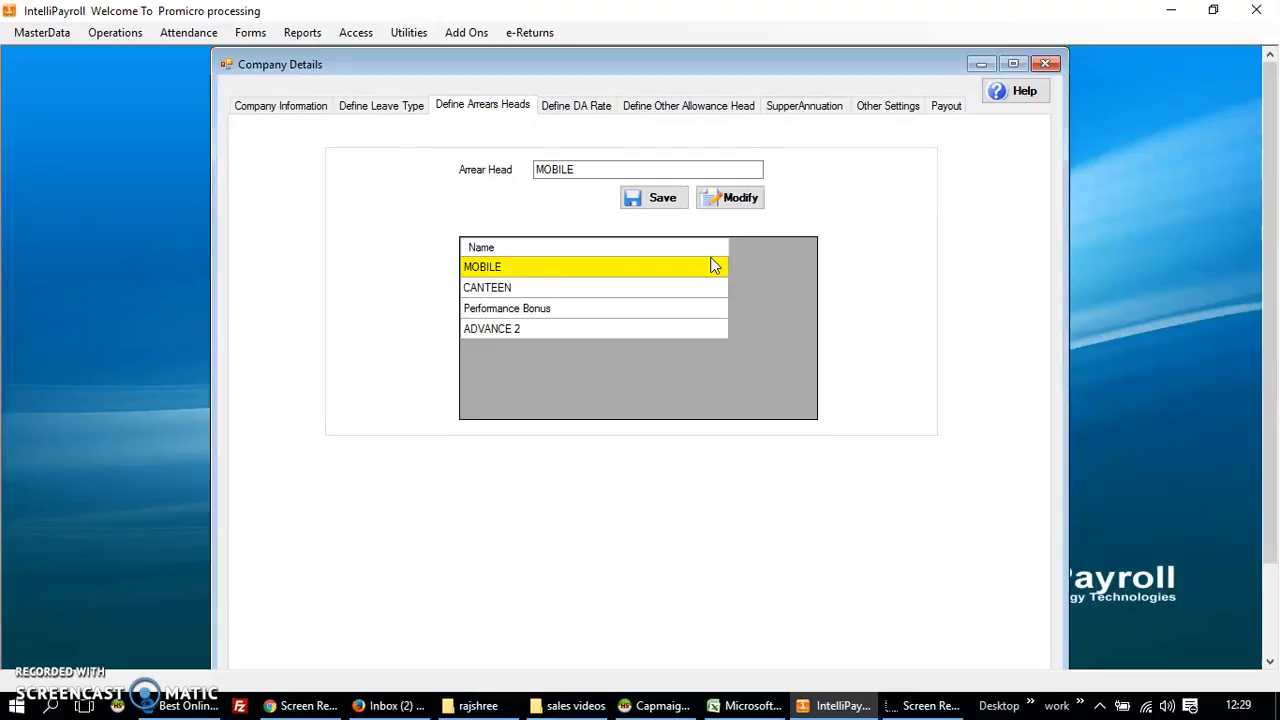
left_click(683, 104)
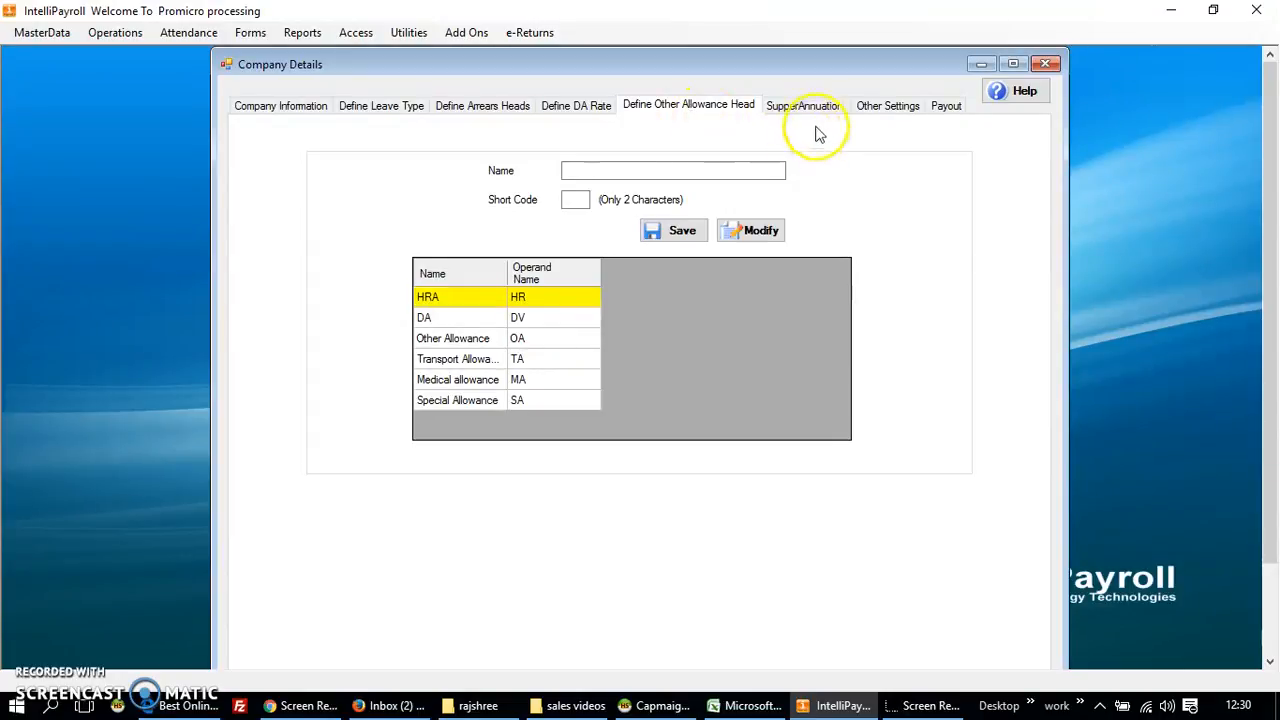
- Review the company's other settings and set the monthly credit leaves rule to 1 leave for 20 days
left_click(885, 110)
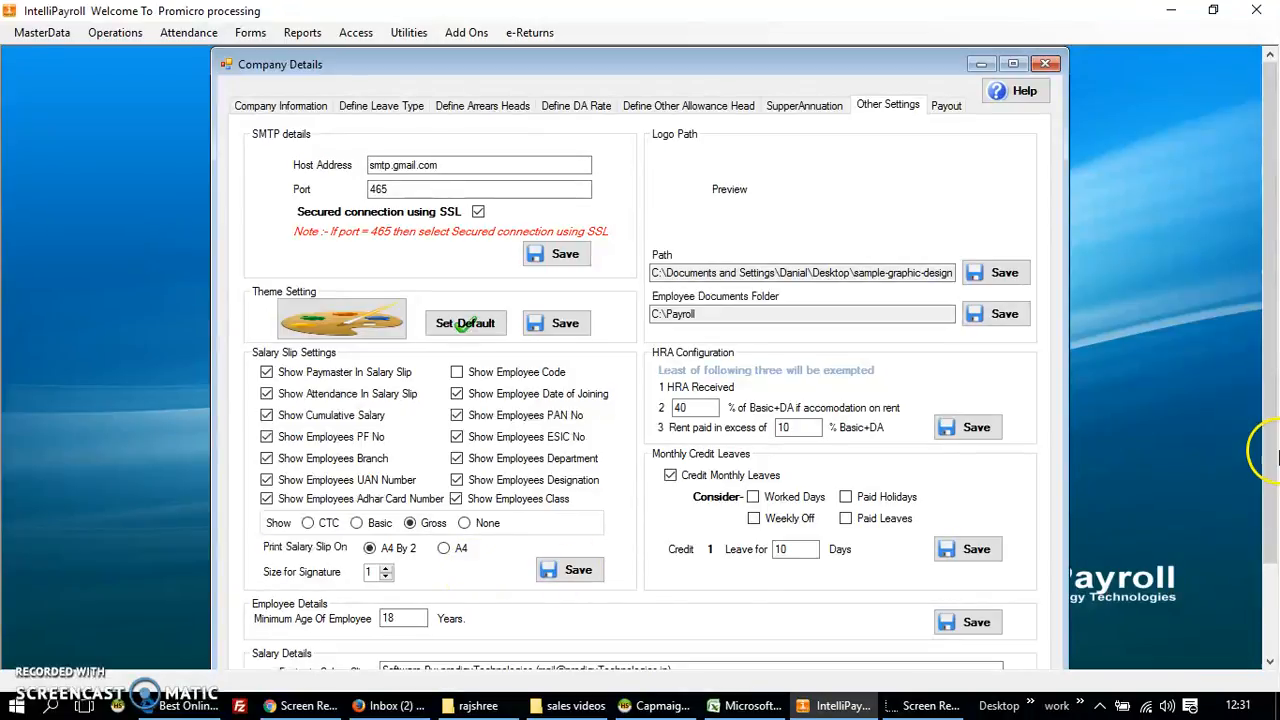
left_click_drag(1268, 455, 1270, 525)
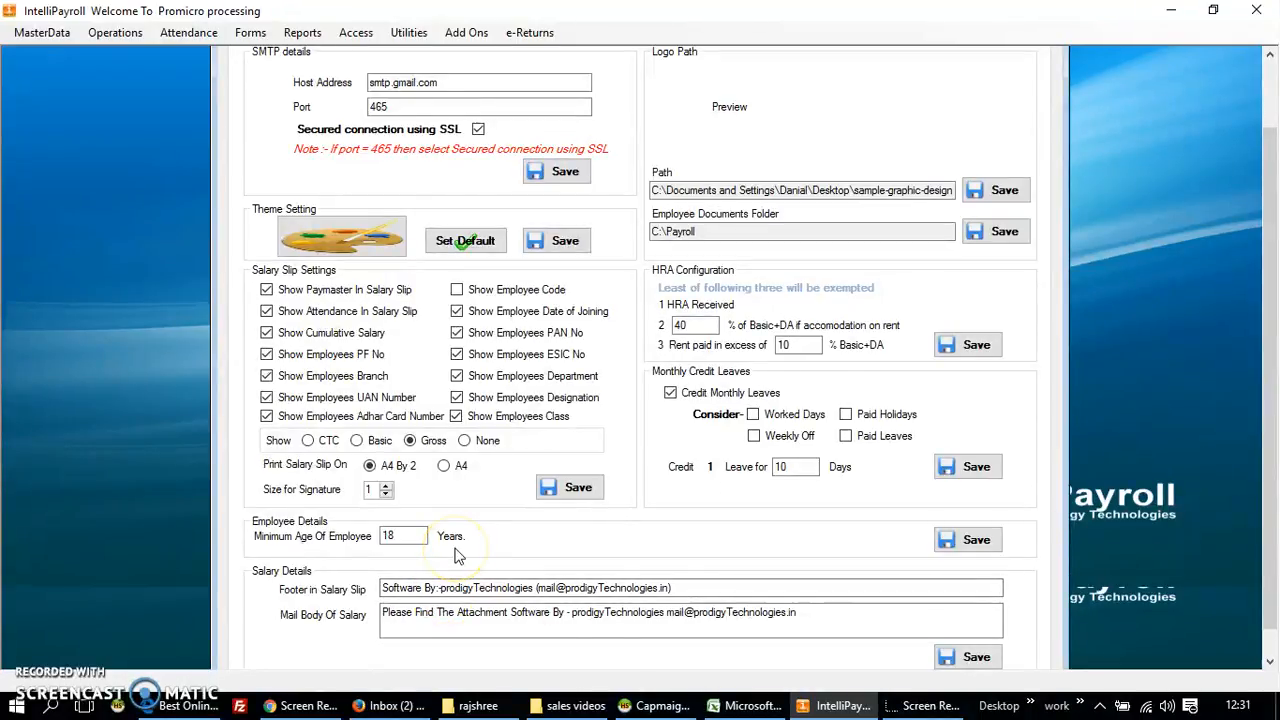
left_click_drag(1272, 322, 1275, 255)
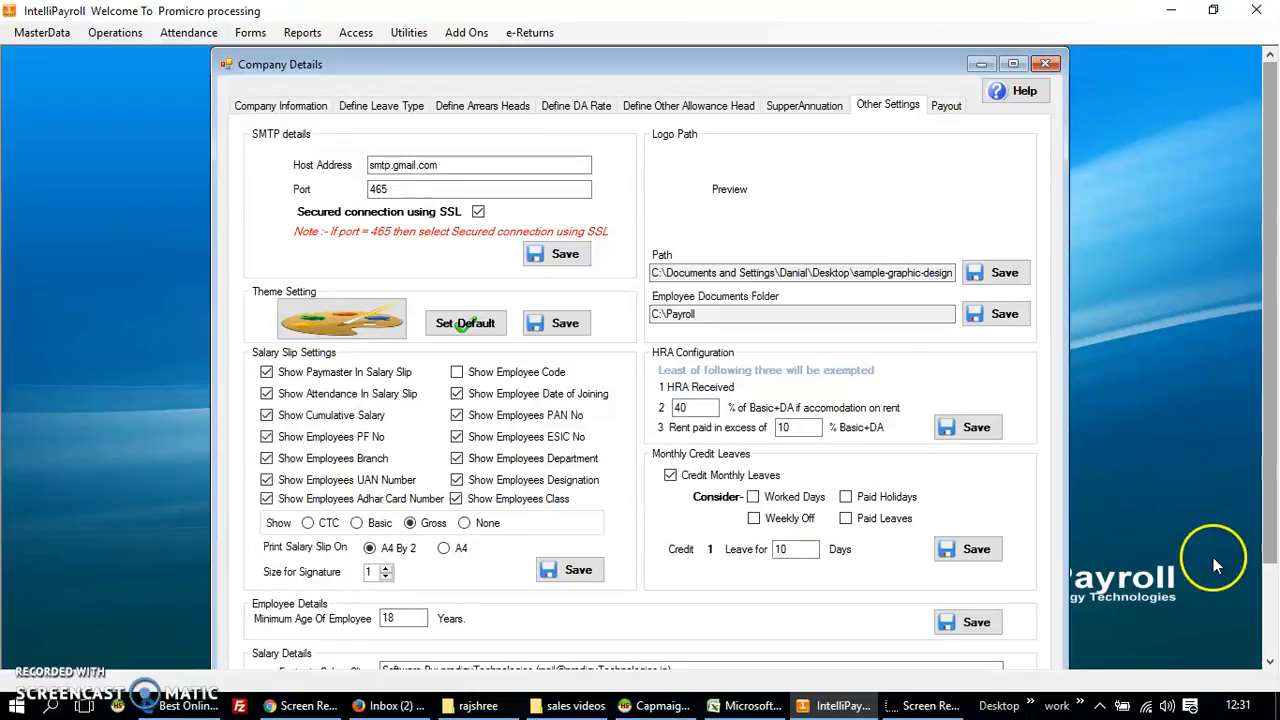
double_click(803, 548)
type("20")
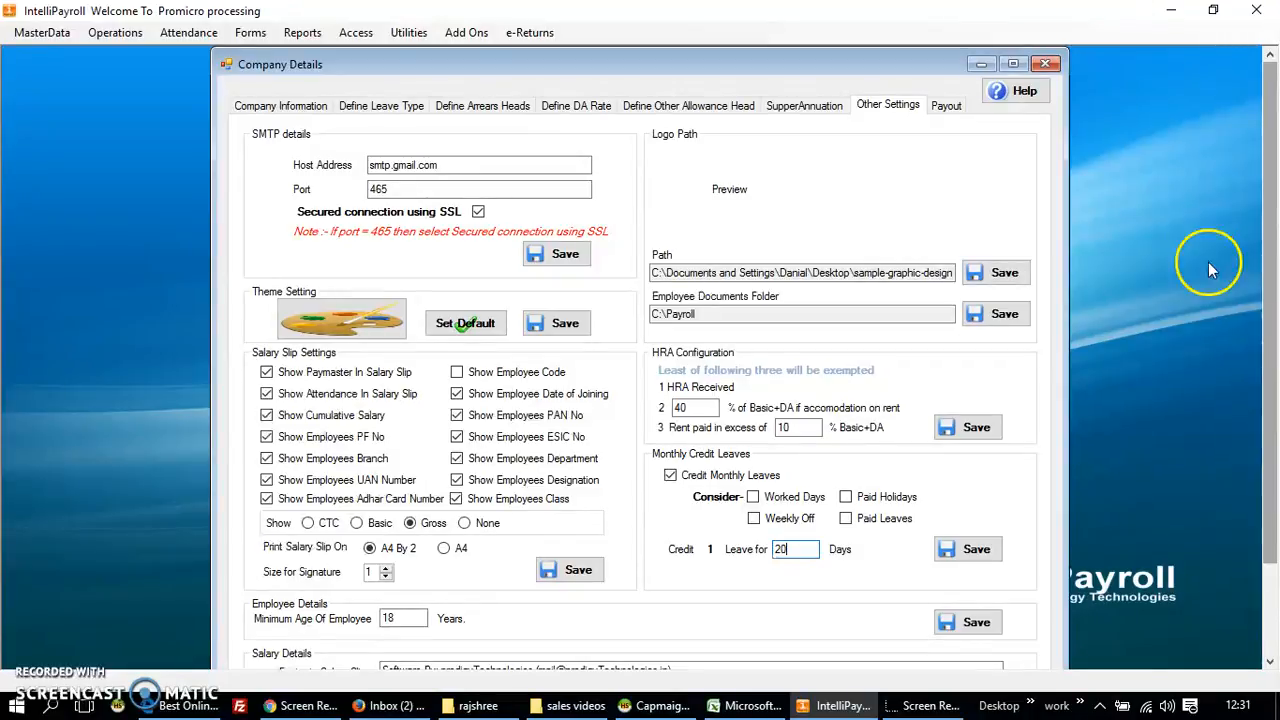
- Open the help guide in a maximized window and read the Define Earning and Deduction topic through to its end
left_click(1024, 93)
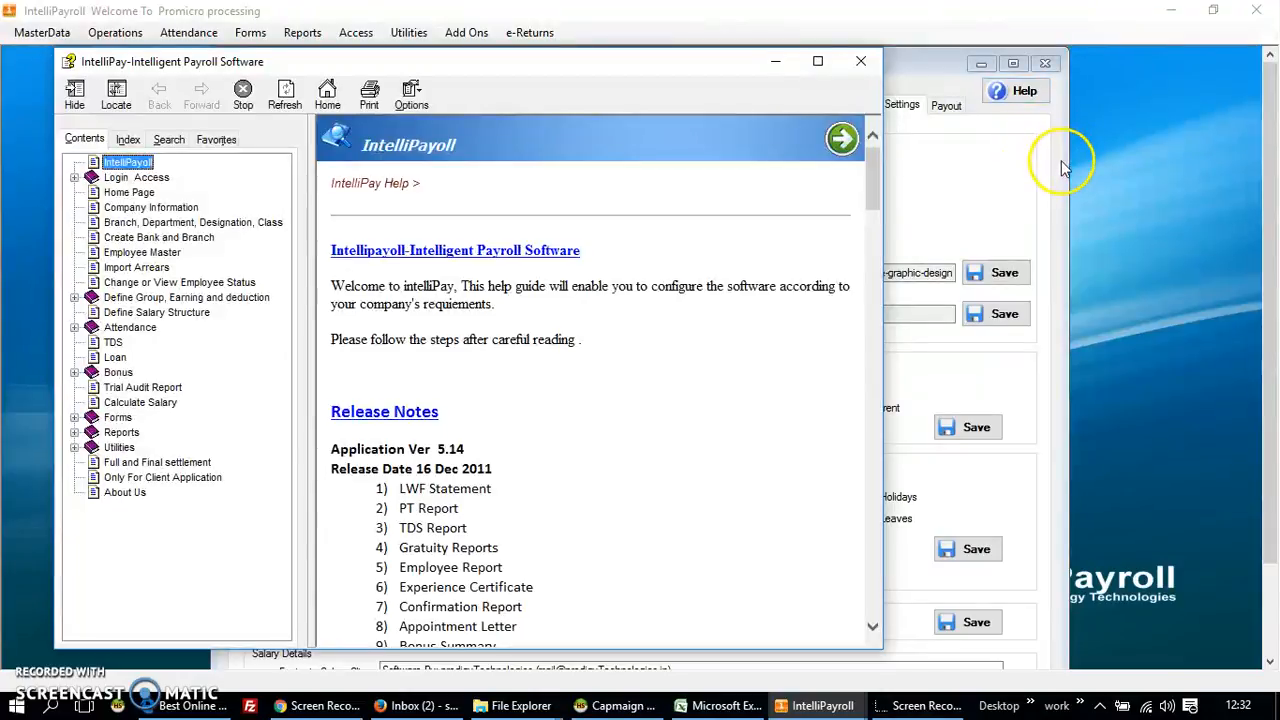
left_click(74, 177)
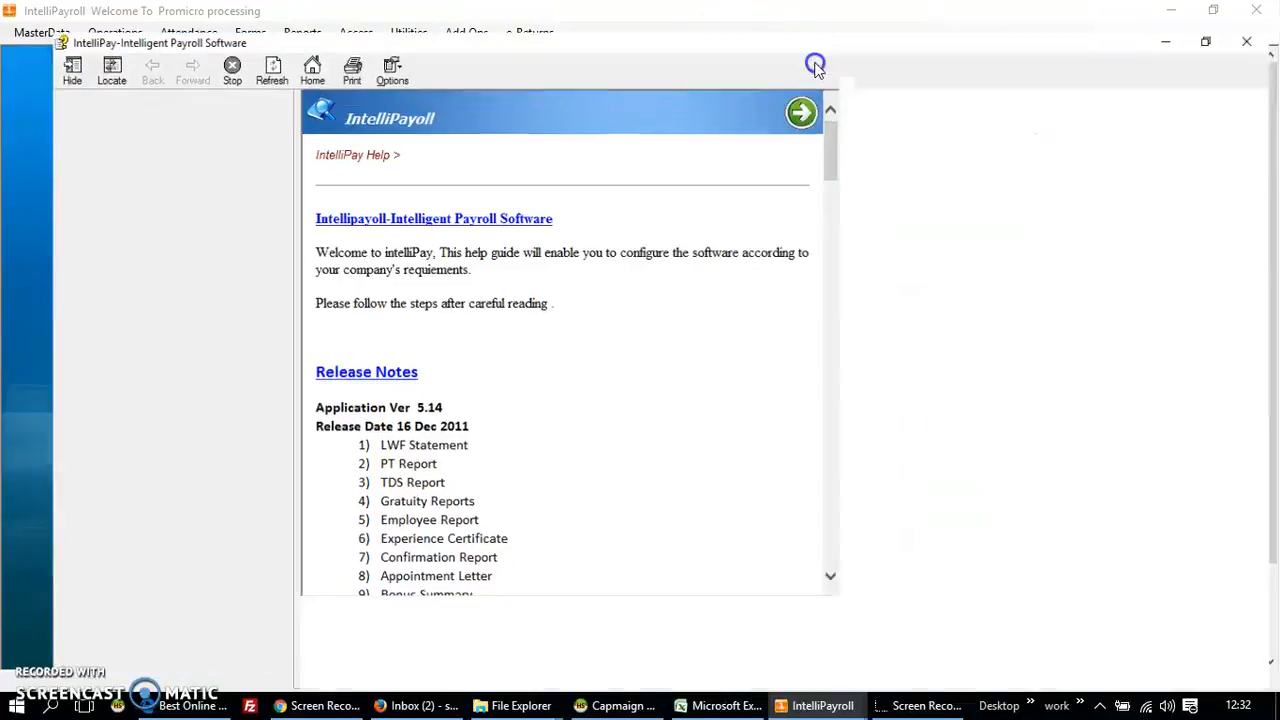
left_click(817, 61)
left_click(20, 318)
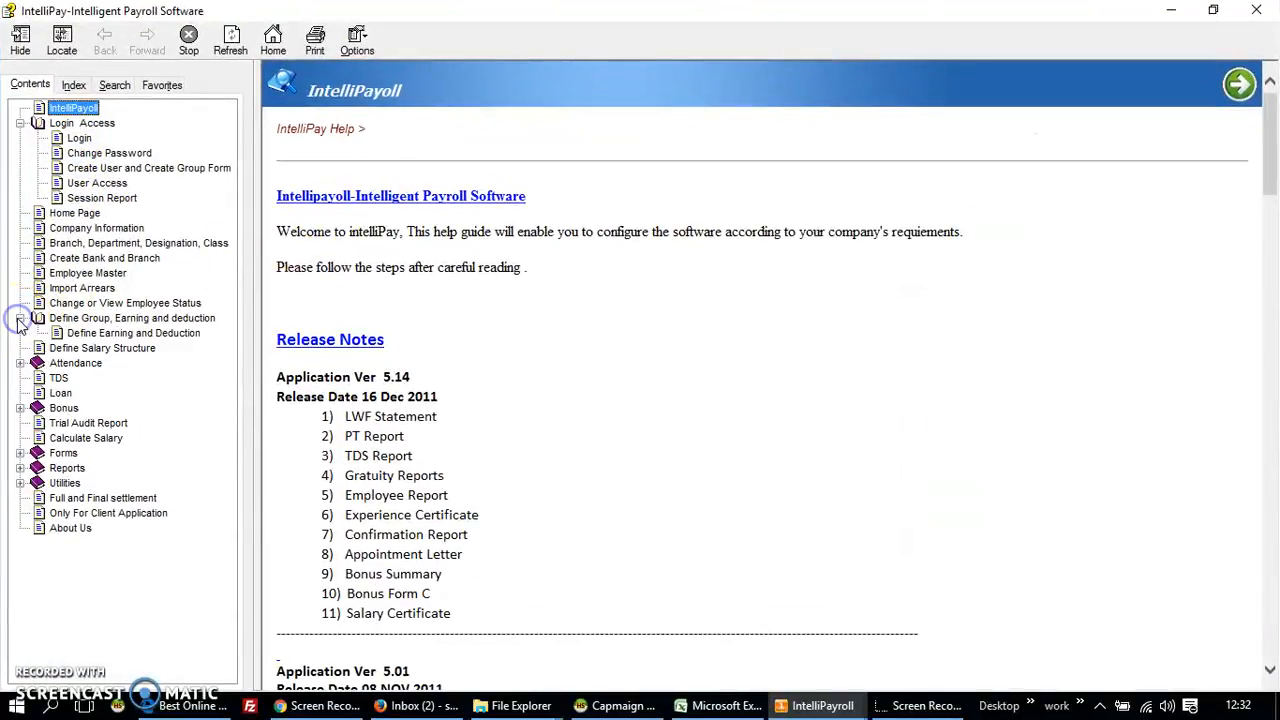
left_click(104, 335)
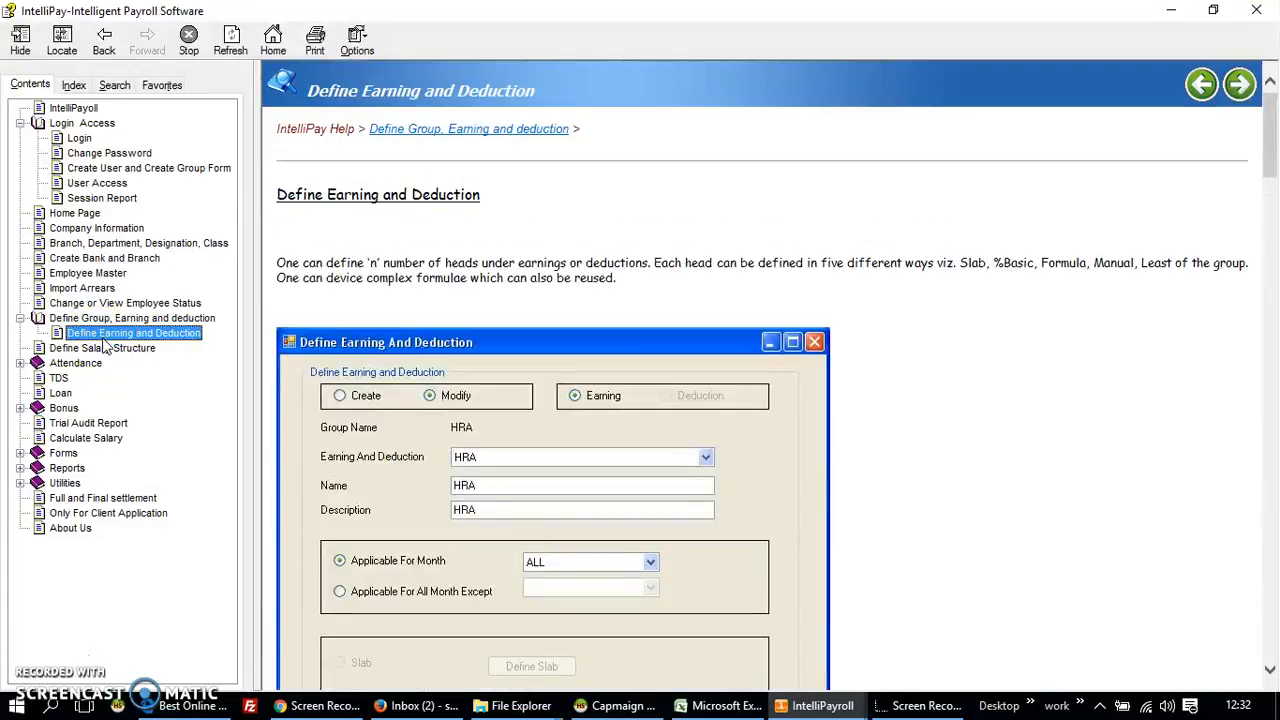
scroll(900, 370, "down", 5)
scroll(900, 370, "down", 3)
left_click_drag(1272, 200, 1274, 610)
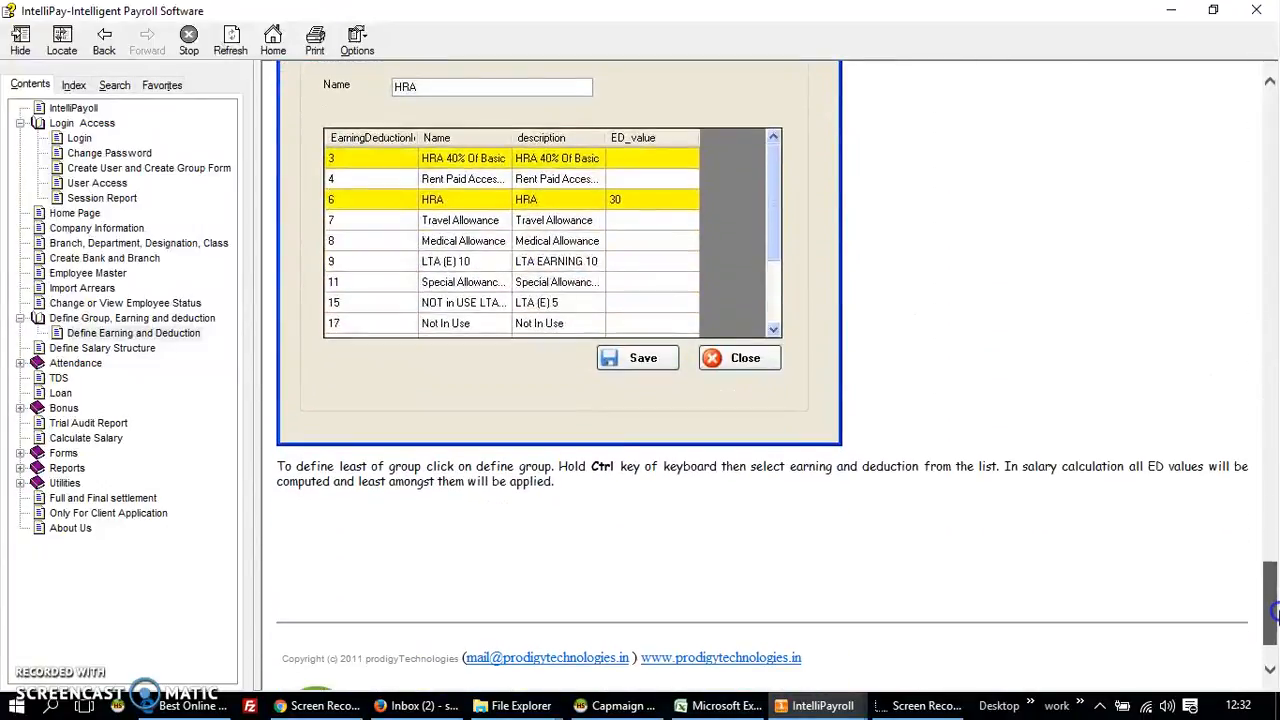
- View the Define Salary Structure help topic, restore the help window's size and close it
left_click(101, 348)
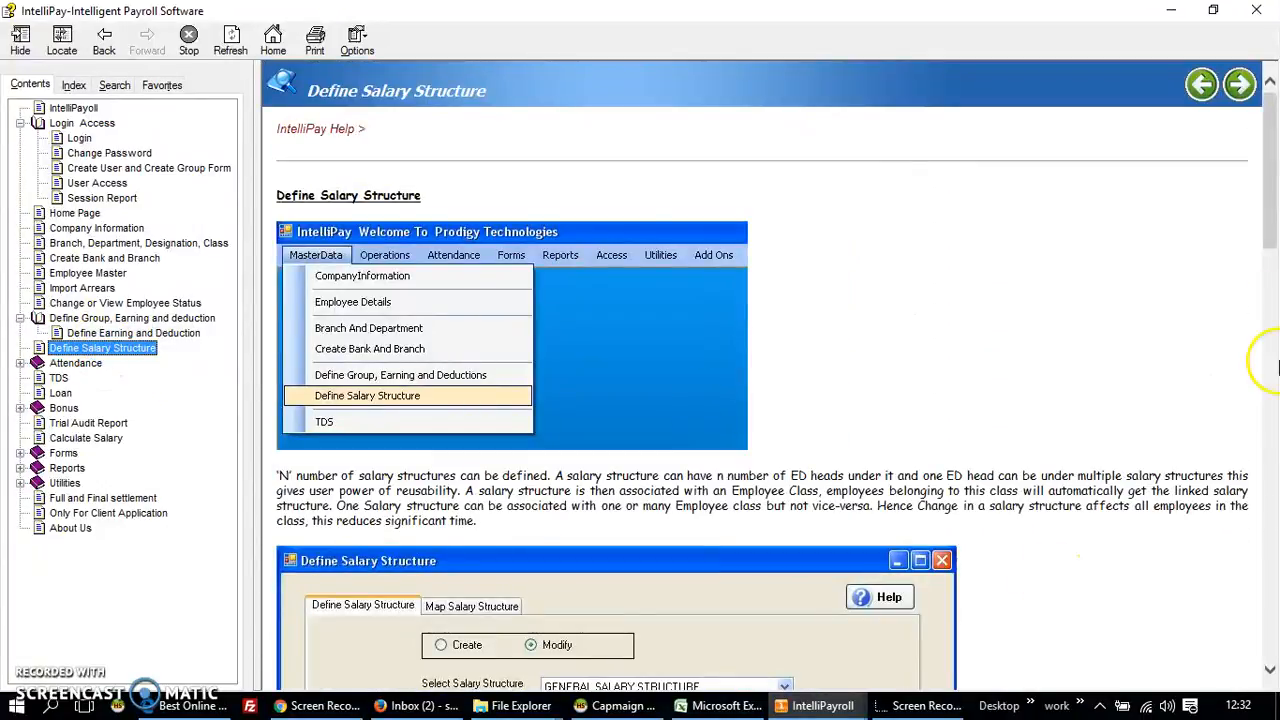
mouse_move(1272, 212)
left_mouse_down()
mouse_move(1274, 622)
mouse_move(1275, 205)
left_mouse_up()
left_click(1213, 10)
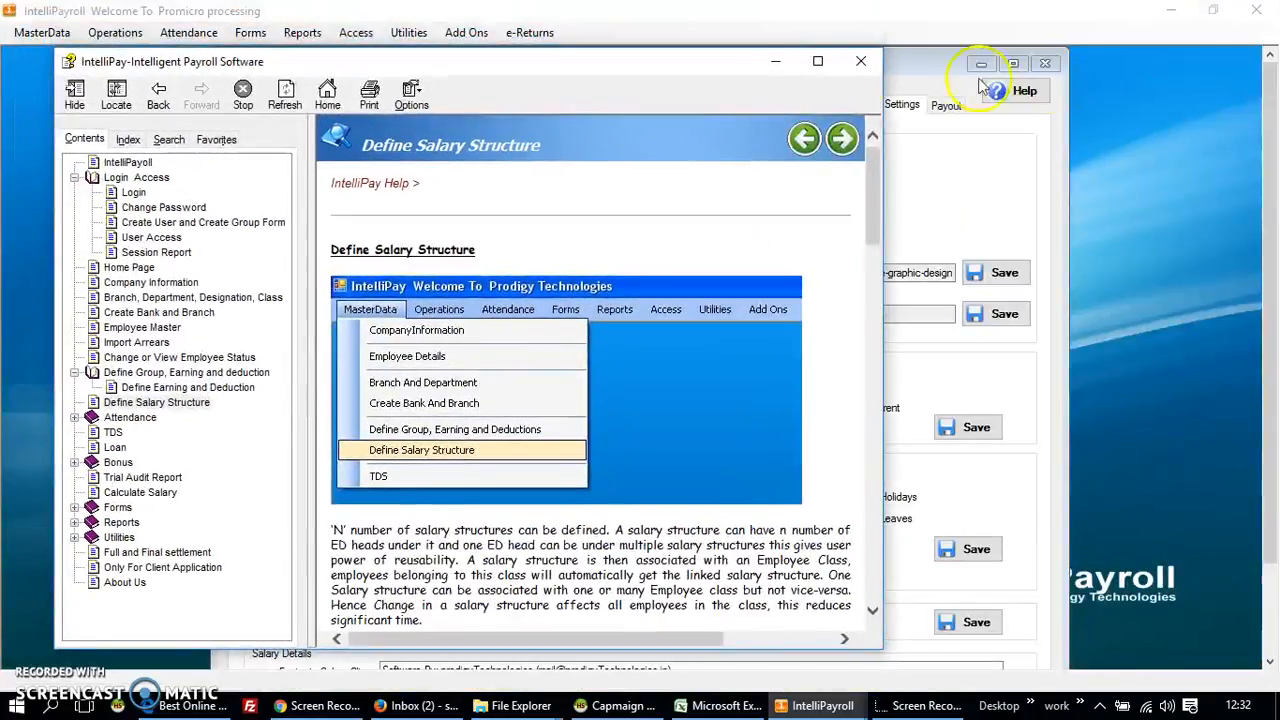
left_click(857, 58)
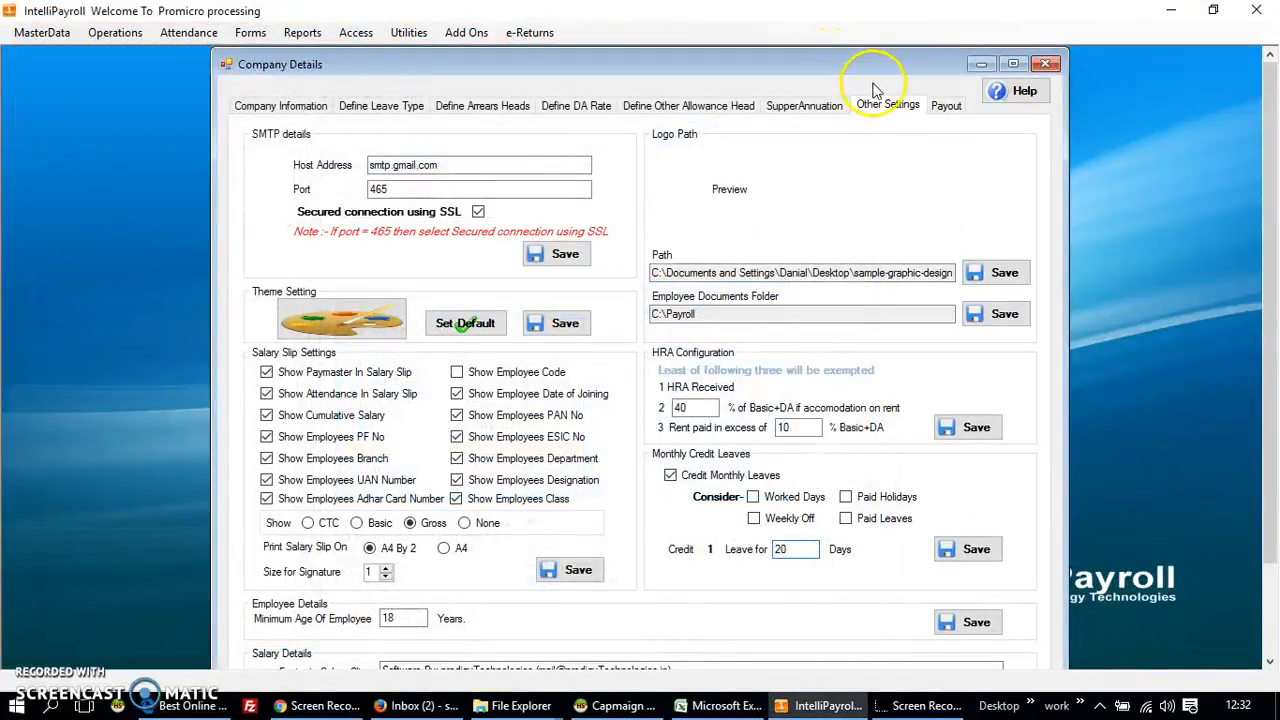
- Open Employee Details for updating an existing employee, search with "a" and load the general manager's record
left_click(42, 32)
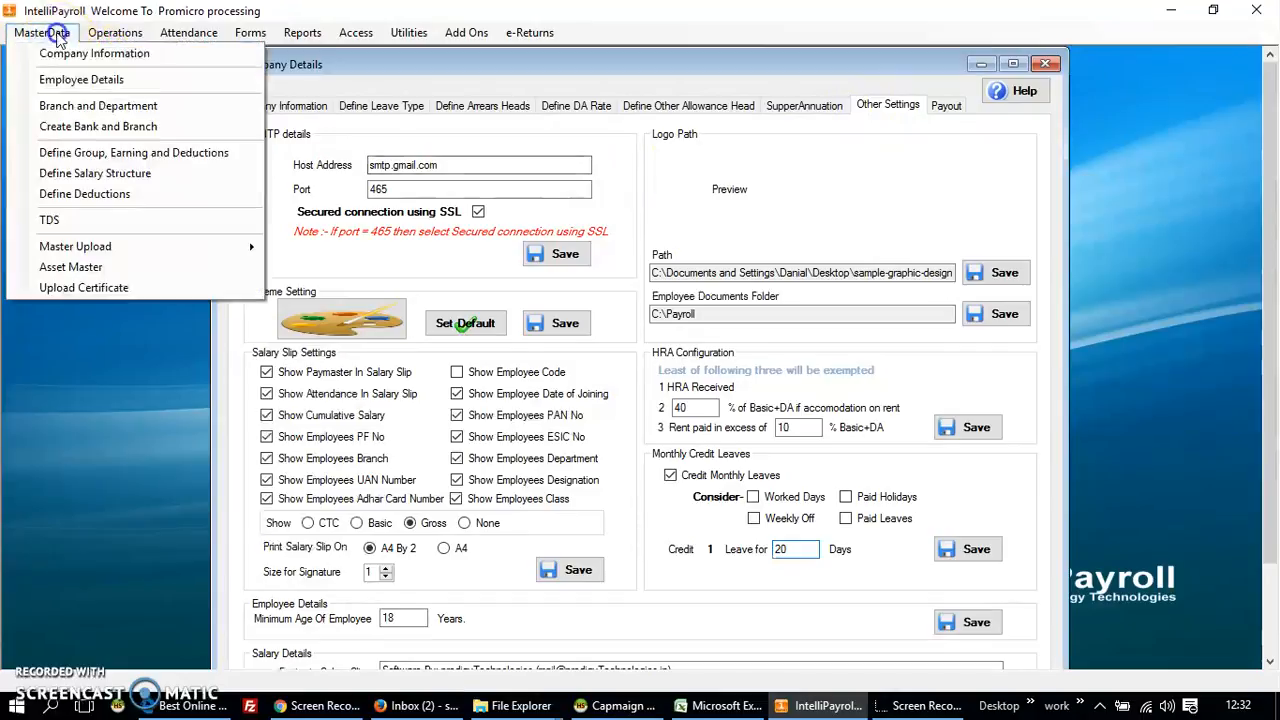
left_click(72, 80)
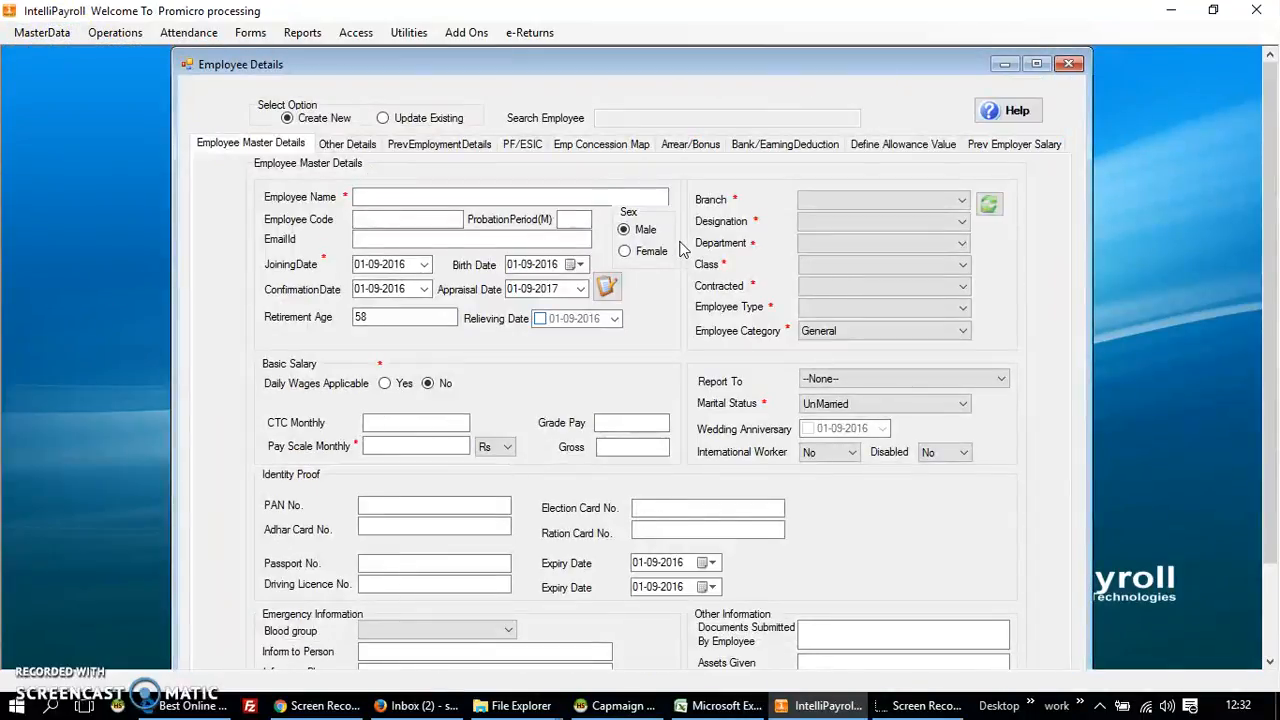
left_click(380, 117)
left_click(627, 119)
left_click(627, 122)
type("a")
left_click(662, 151)
left_click(723, 204)
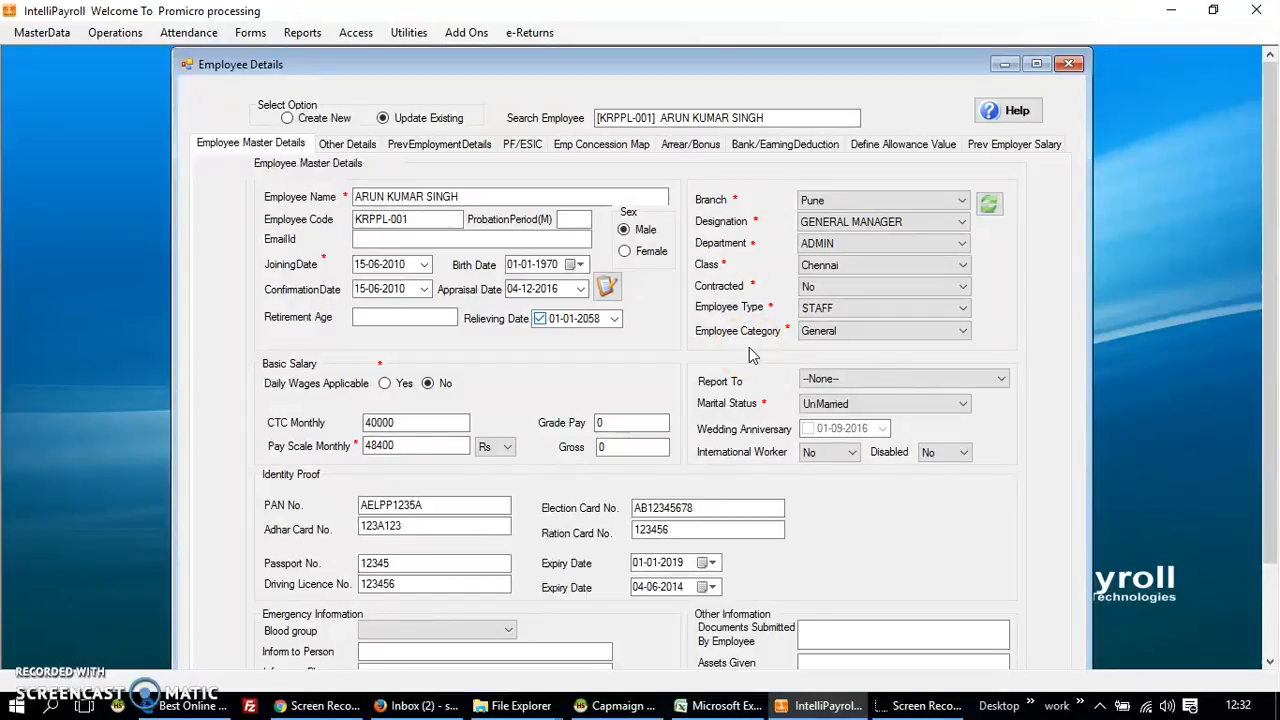
- Check the available options for employee type and employee category, leaving STAFF and General selected
left_click_drag(1272, 354, 1274, 378)
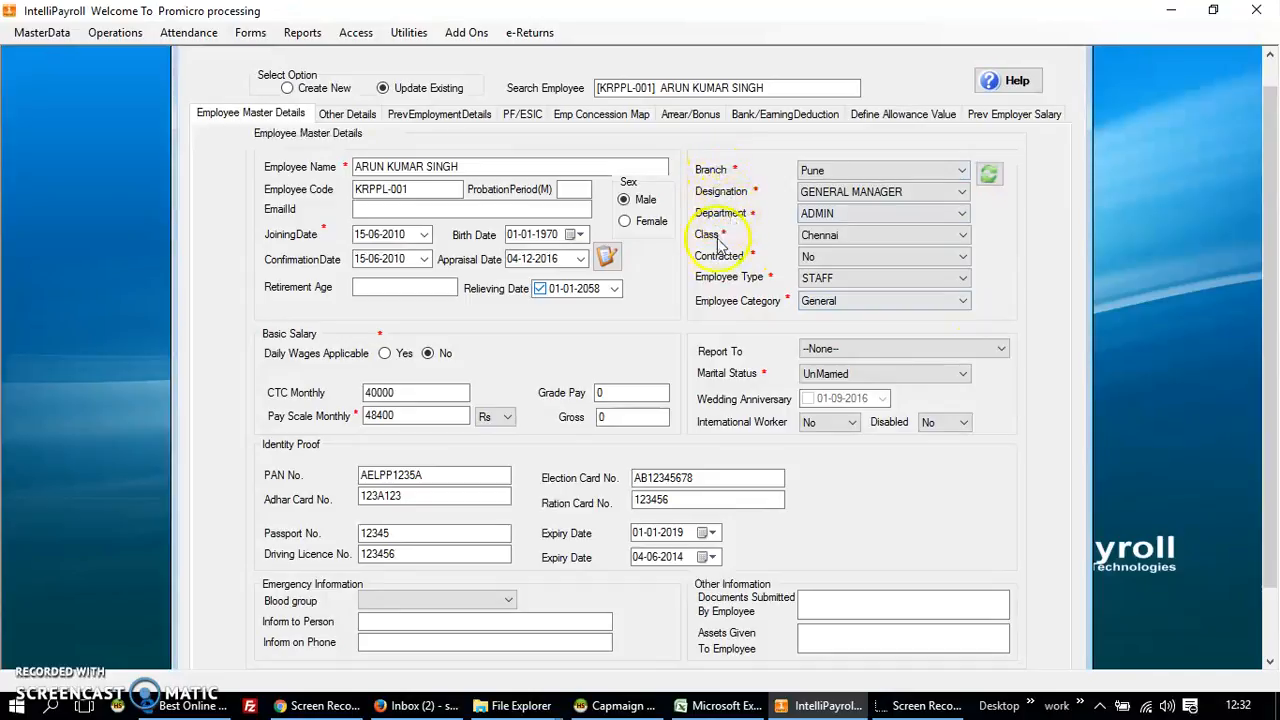
left_click(841, 280)
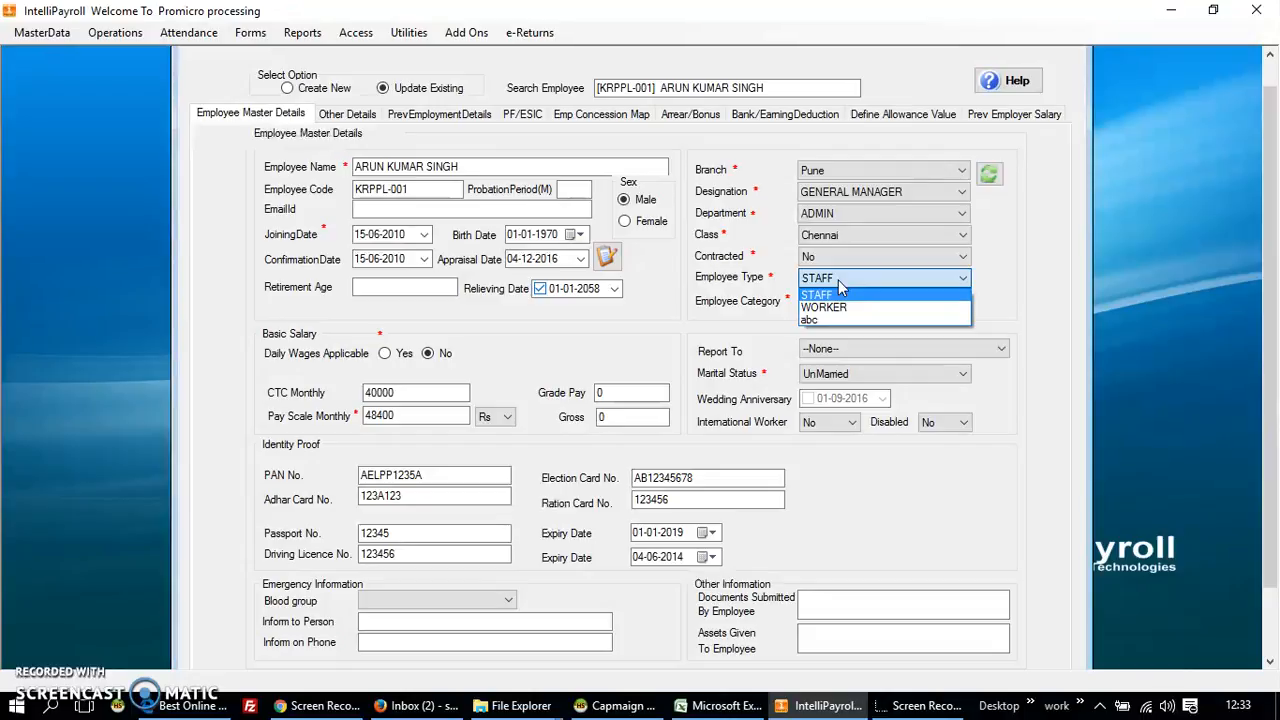
left_click(770, 280)
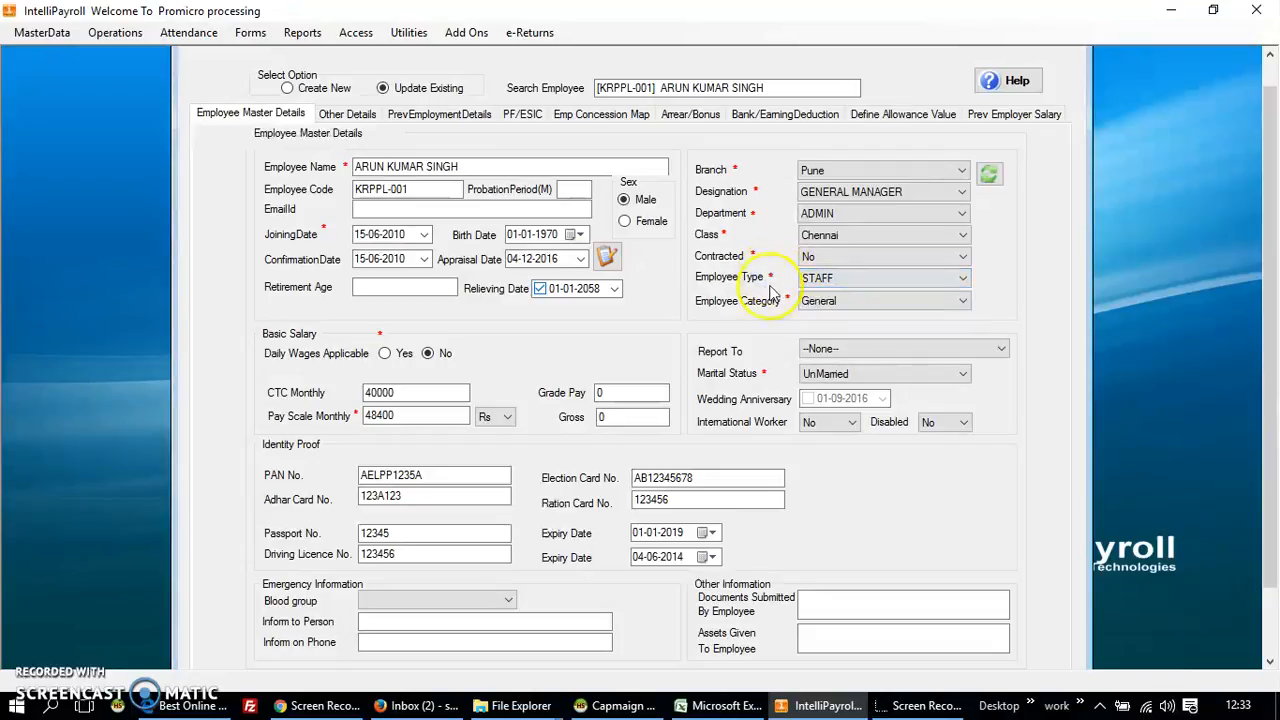
left_click(848, 302)
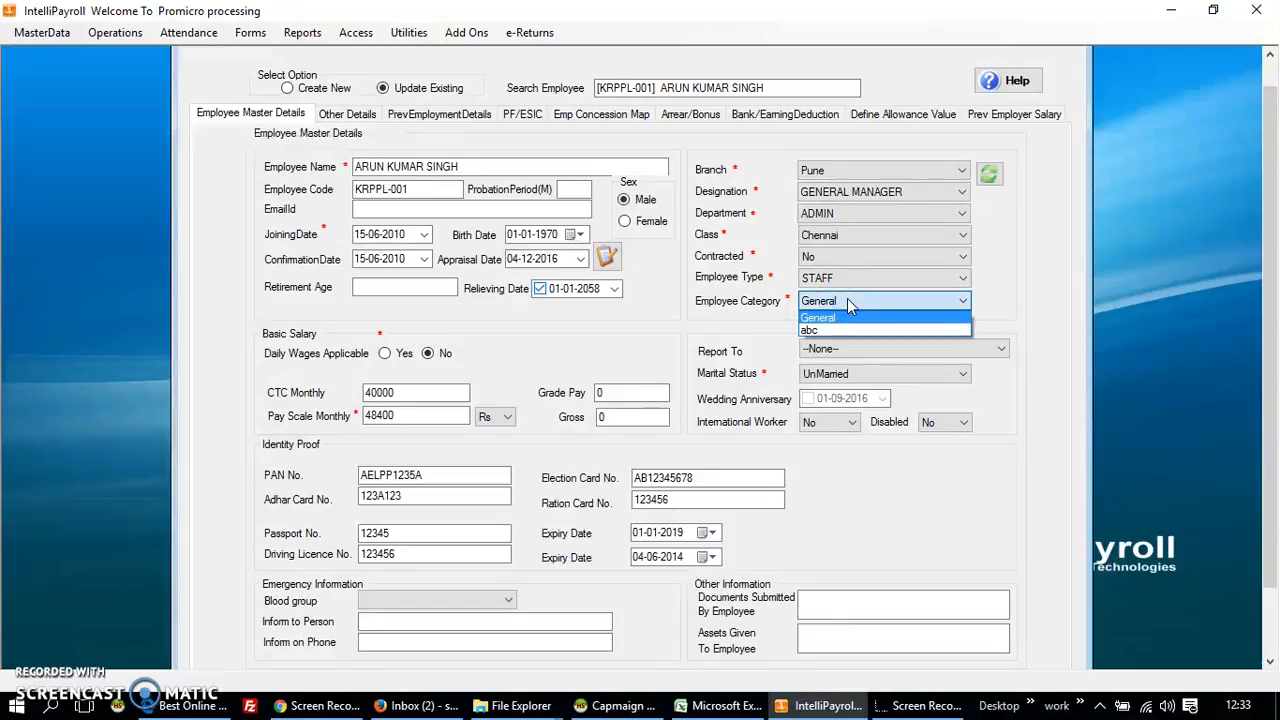
left_click(752, 313)
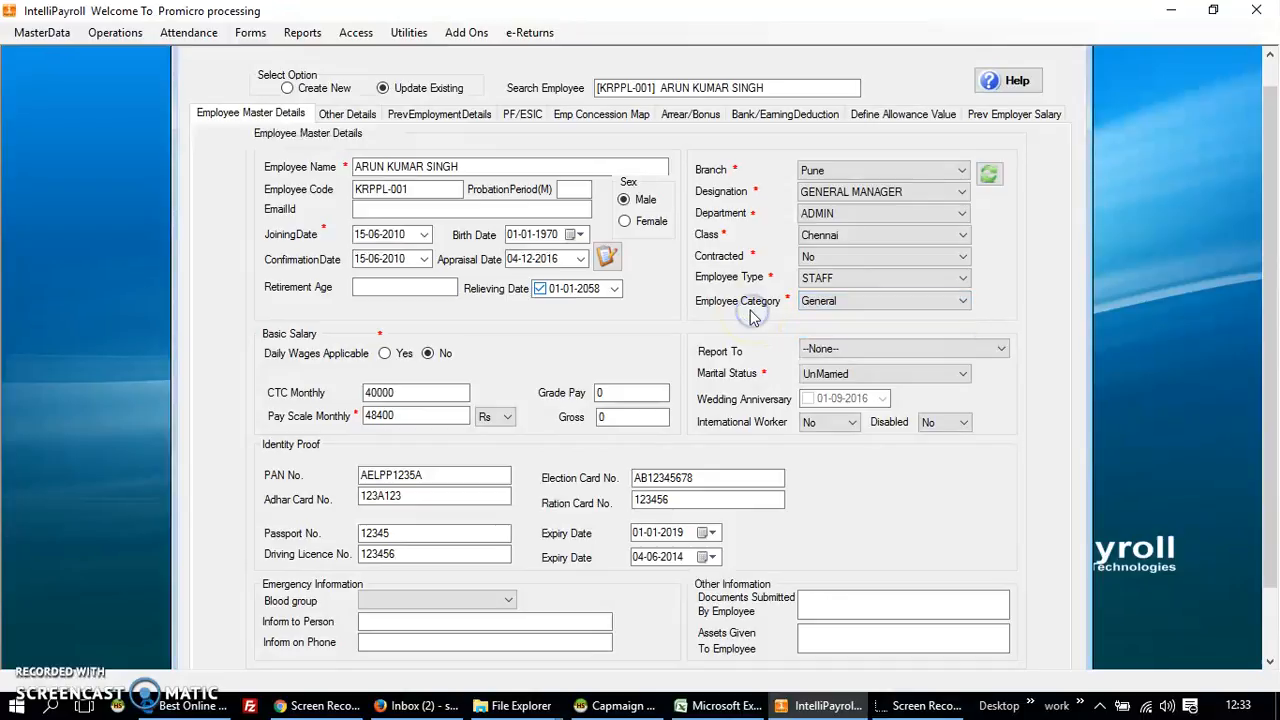
- Examine the employee's basic salary fields, including gross and monthly pay scale
left_click(1270, 340)
left_click_drag(1270, 340, 1270, 396)
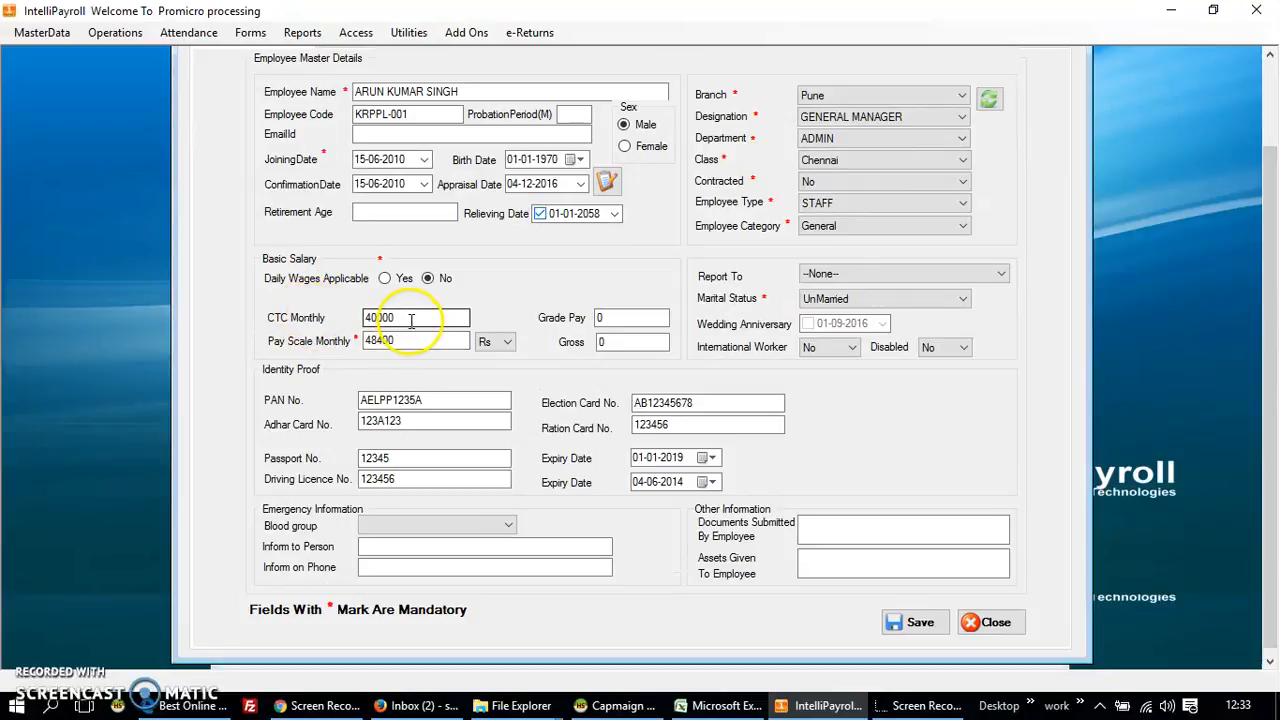
left_click(632, 342)
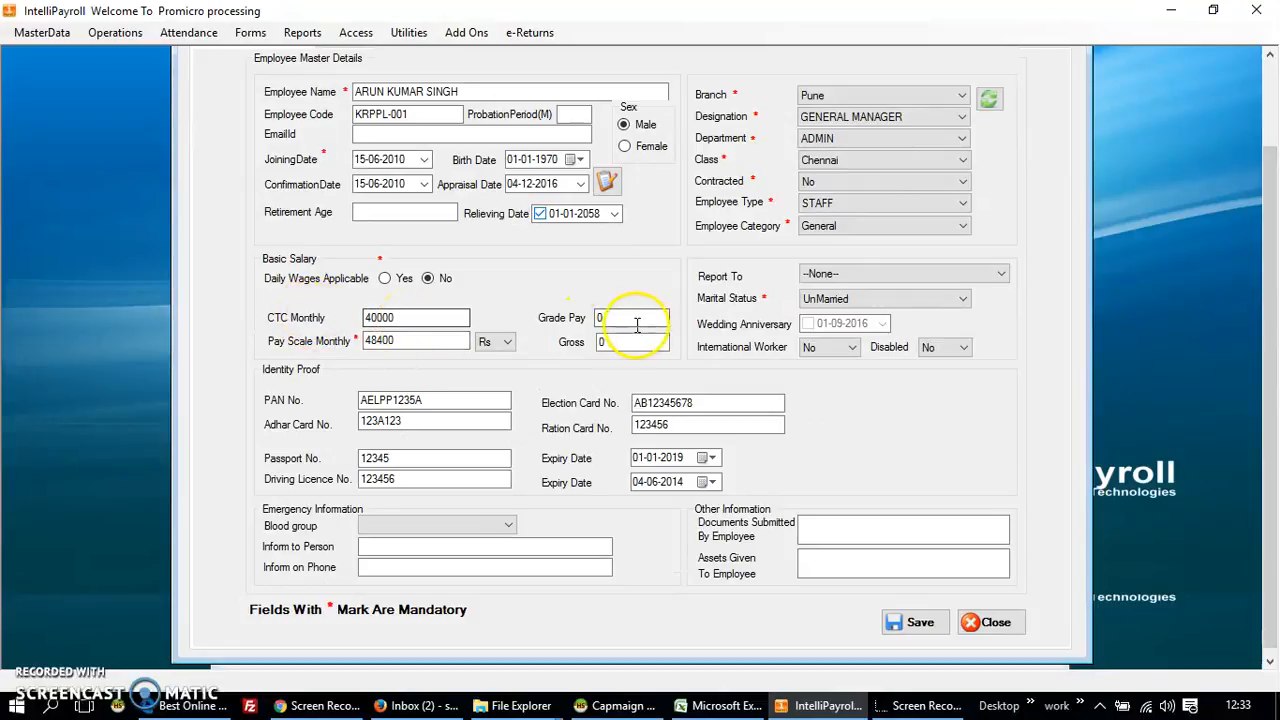
left_click(430, 339)
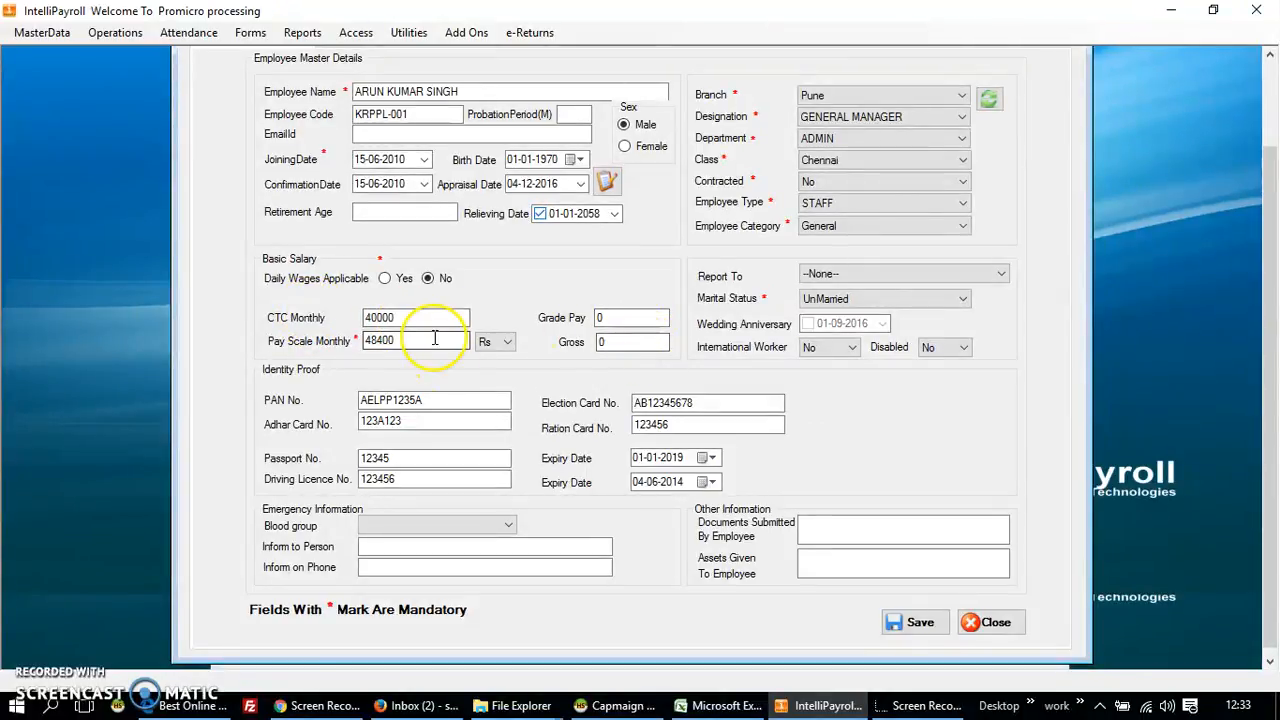
double_click(435, 339)
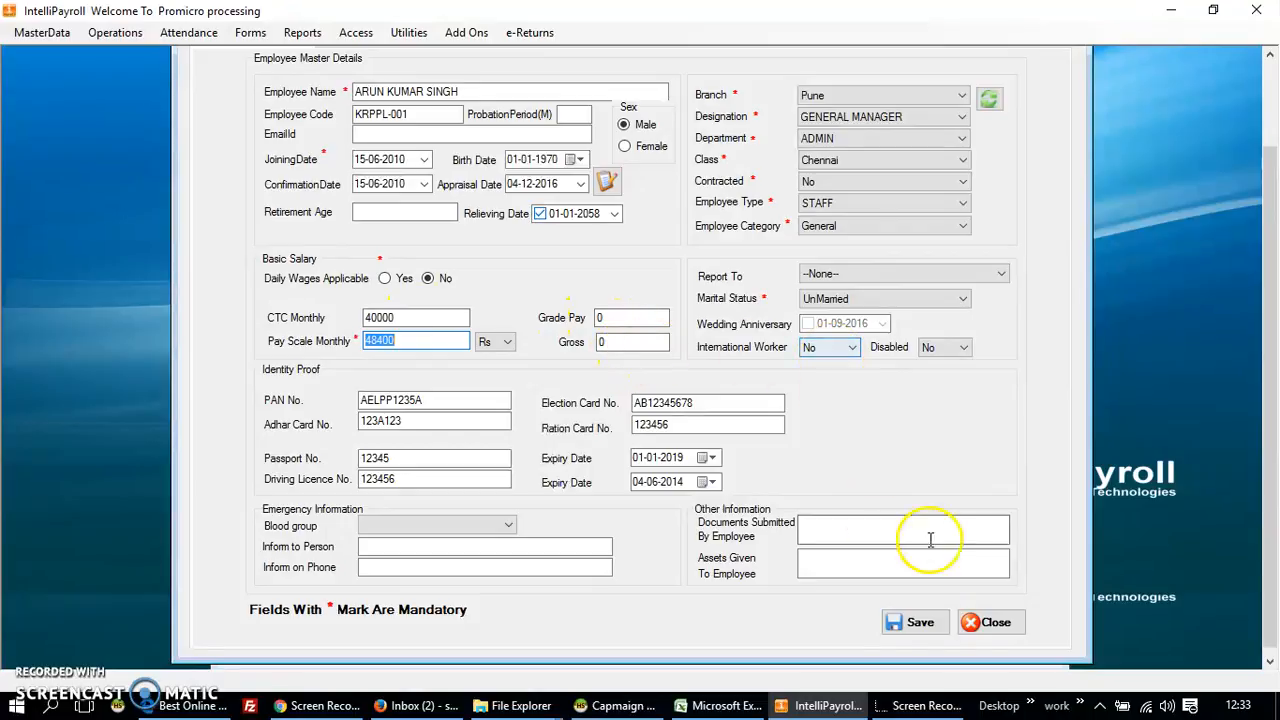
- Check the blood group options and the emergency contact person and phone fields without entering anything
left_click(408, 525)
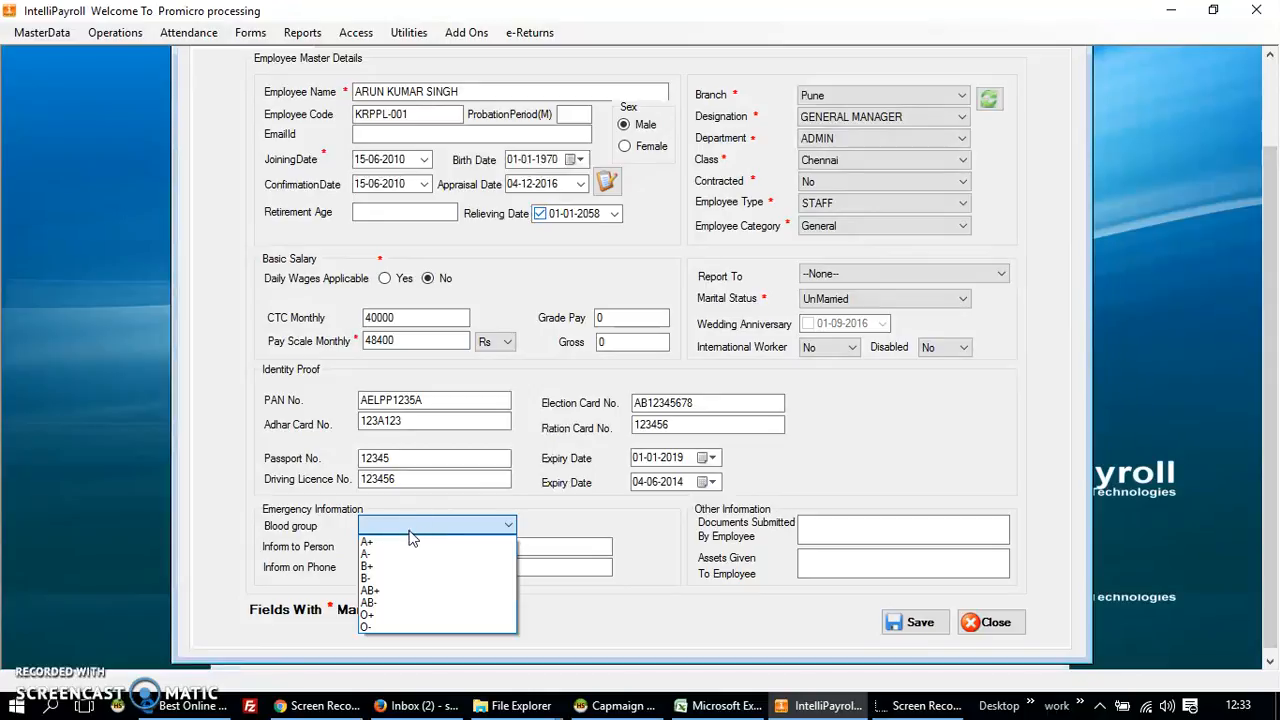
left_click(603, 614)
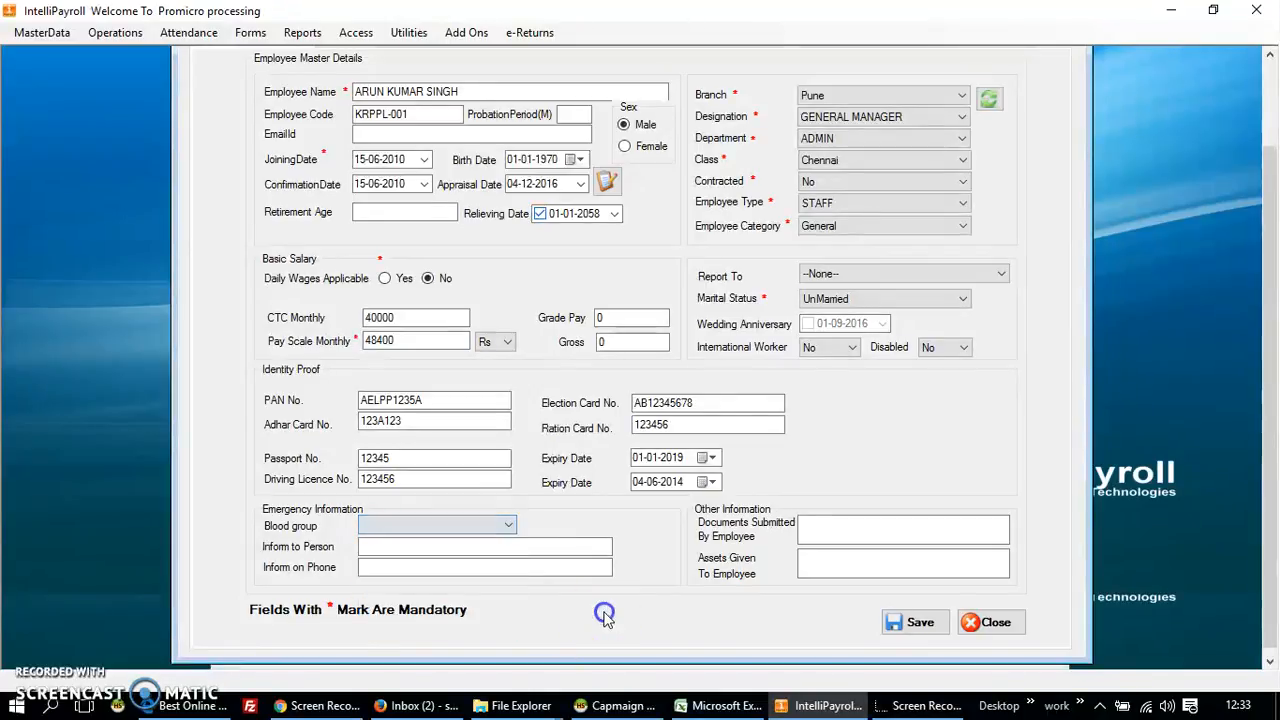
left_click(565, 547)
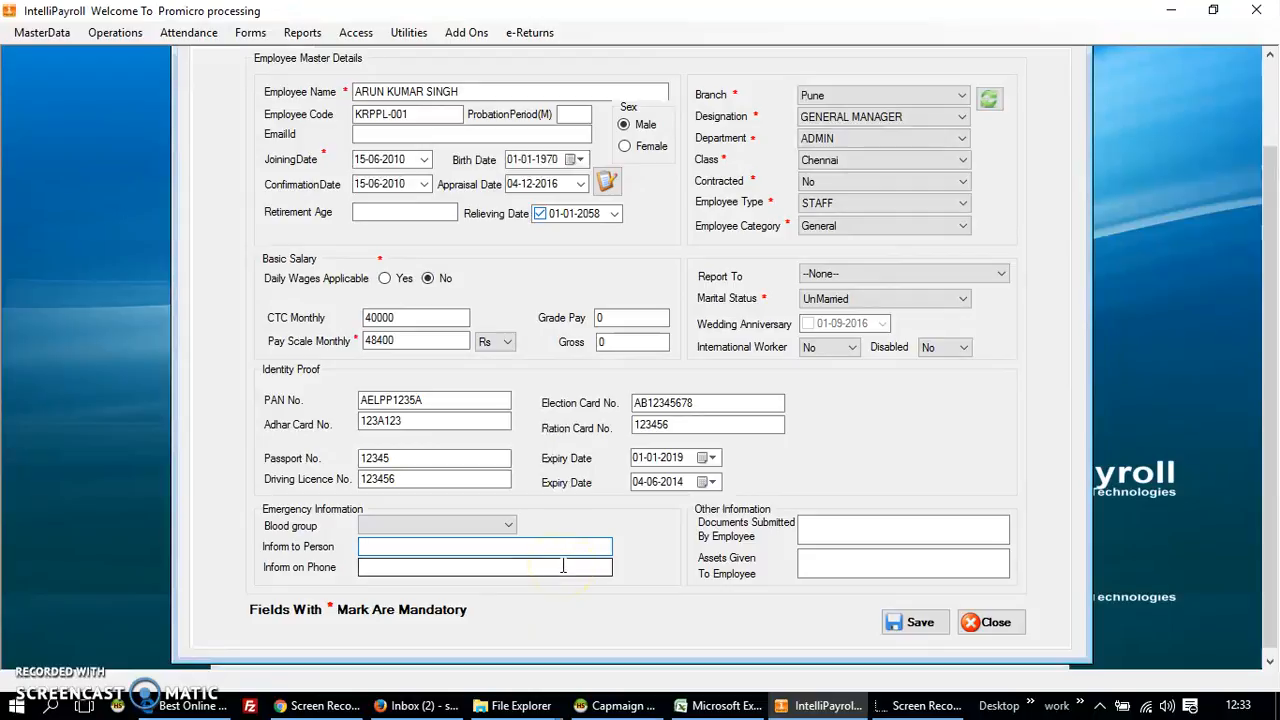
left_click(563, 566)
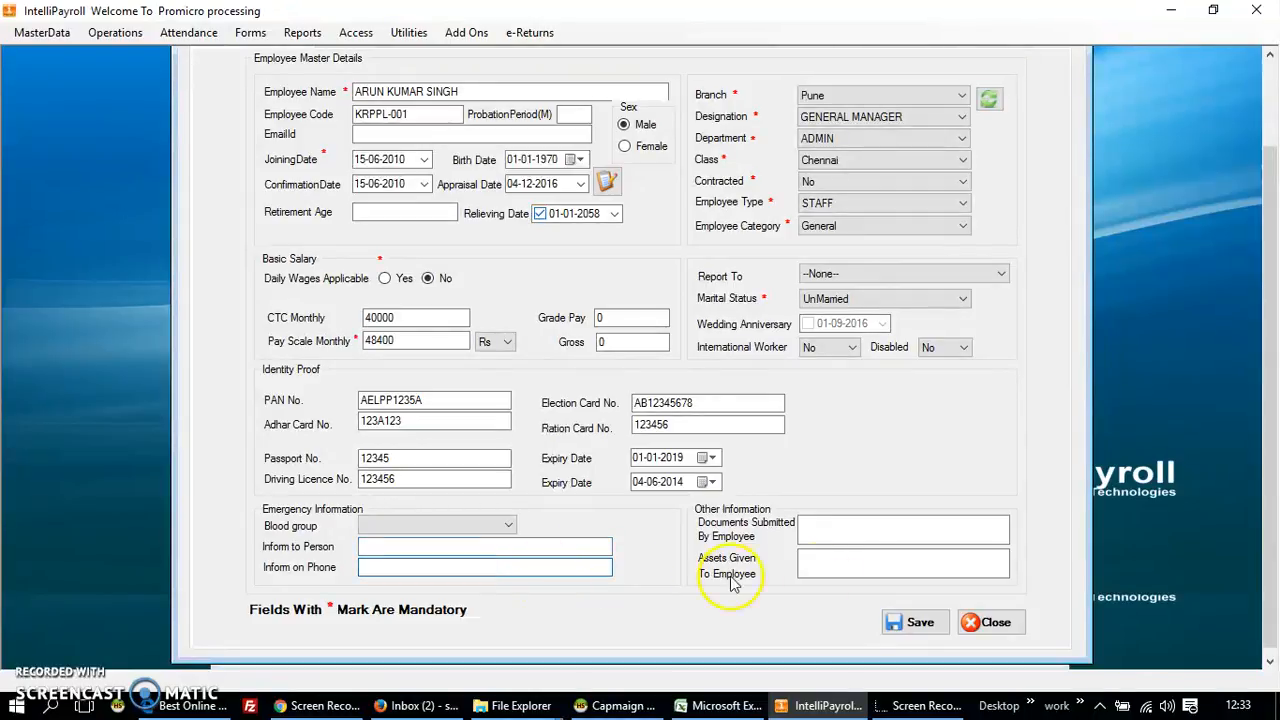
- Record "adhar card, pan" as the documents submitted by the employee and "pen drive, laptop" as the assets given
left_click(894, 527)
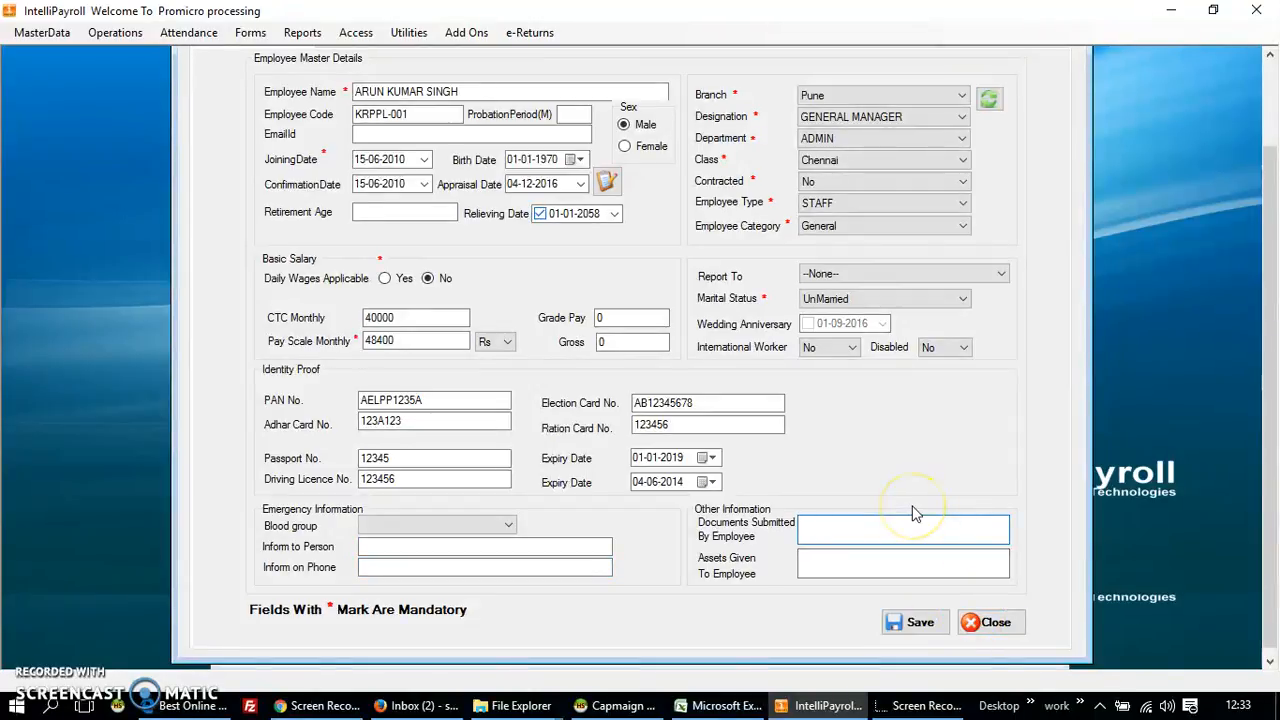
type("adhar card, pan")
left_click(884, 557)
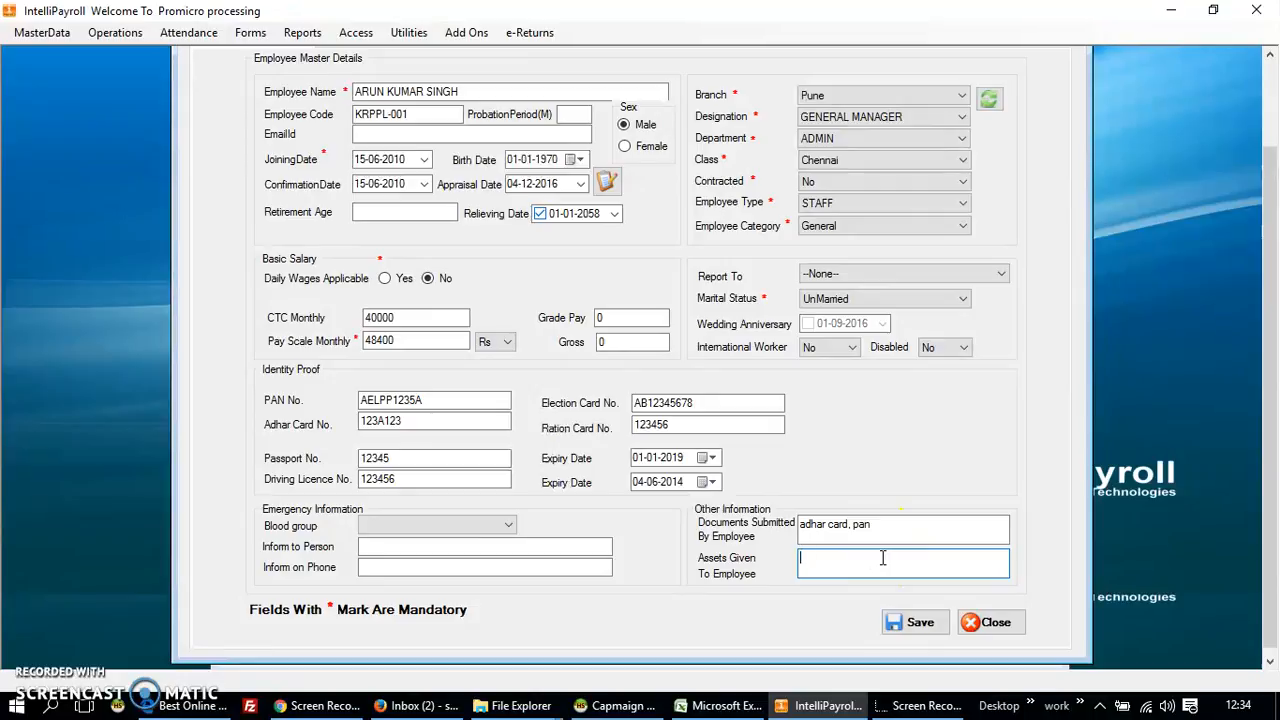
type("pen drive, laptop")
- Look through the employee's Other Details, including education, family, documents and address, plus the previous employment and PF/ESIC details
left_click_drag(1269, 406, 1275, 300)
left_click(360, 143)
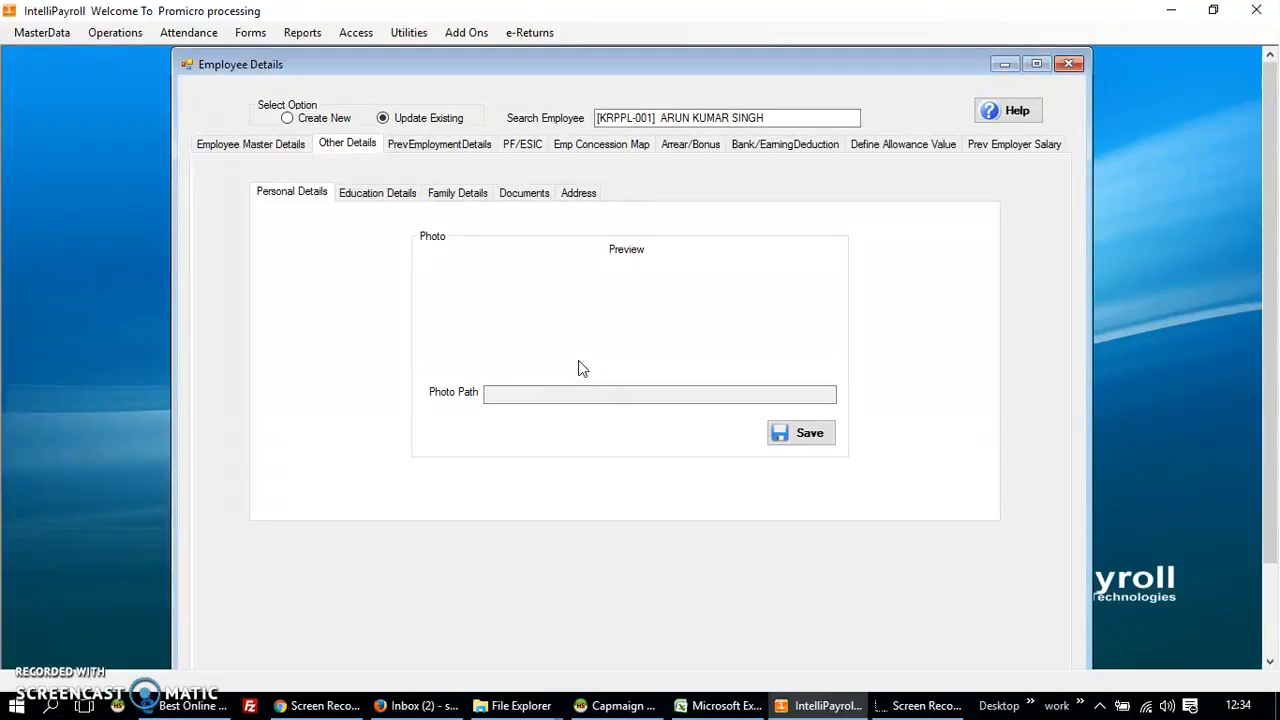
left_click(400, 193)
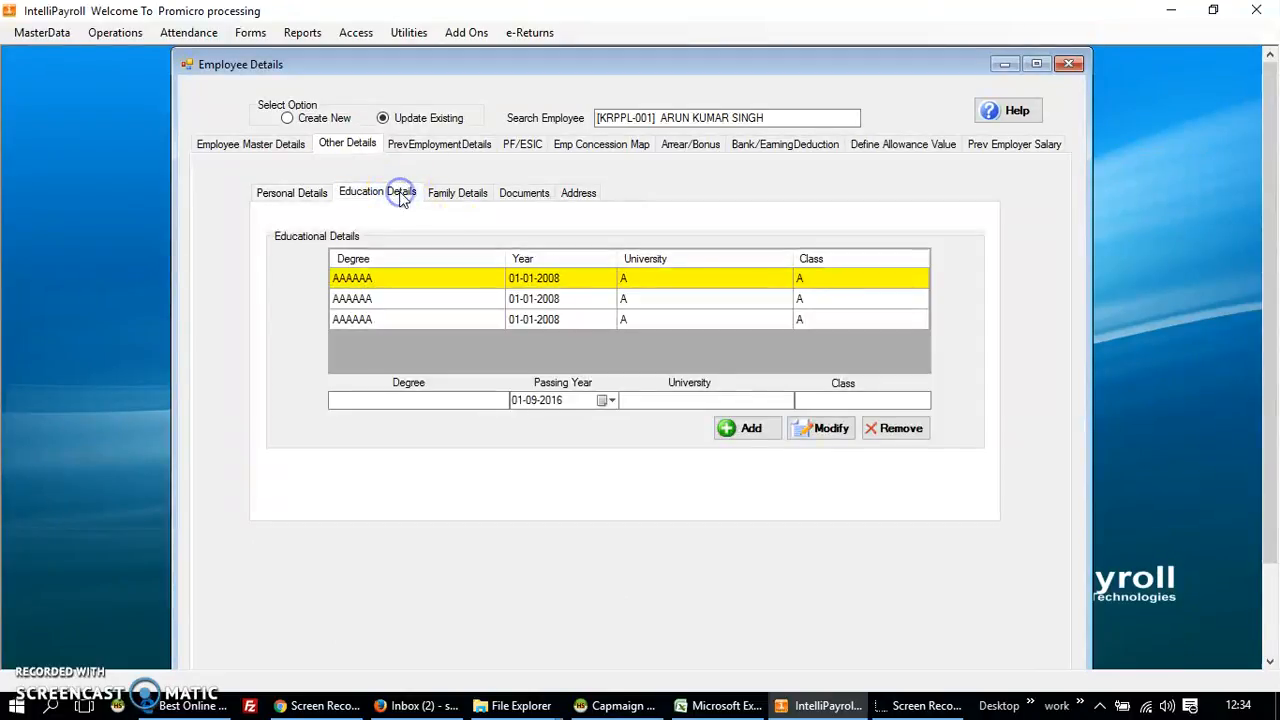
left_click(452, 197)
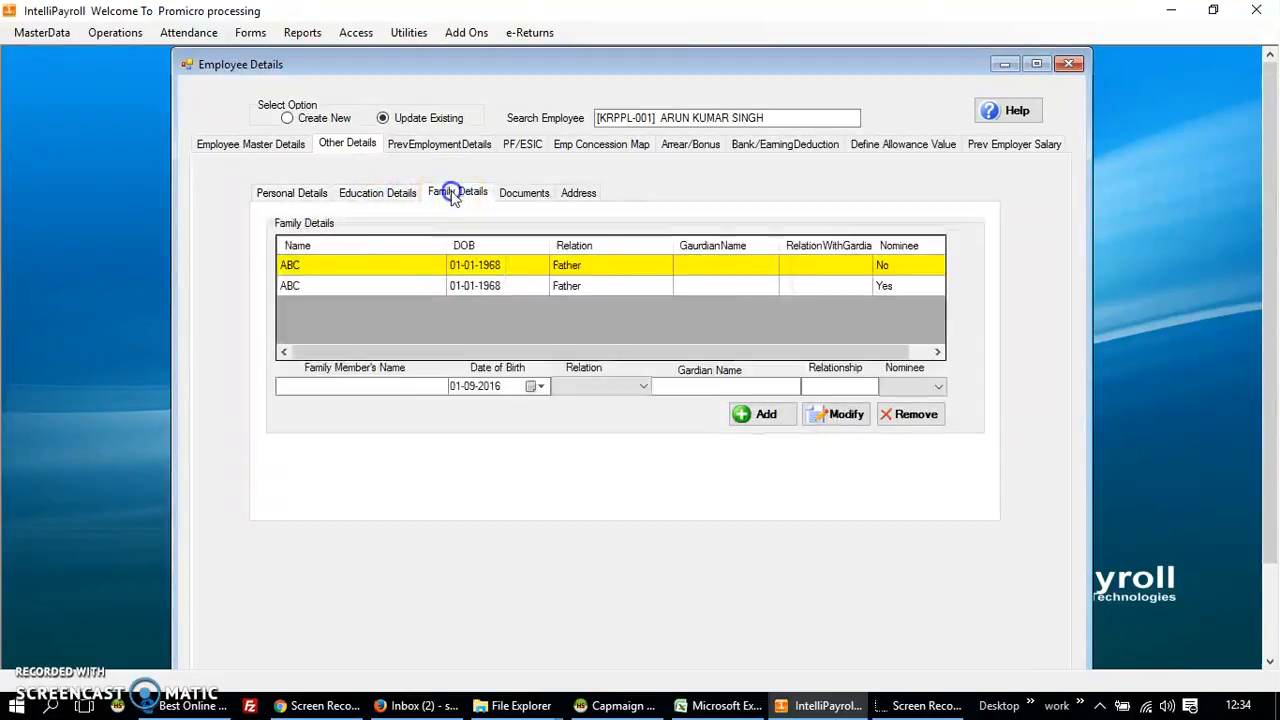
left_click(520, 196)
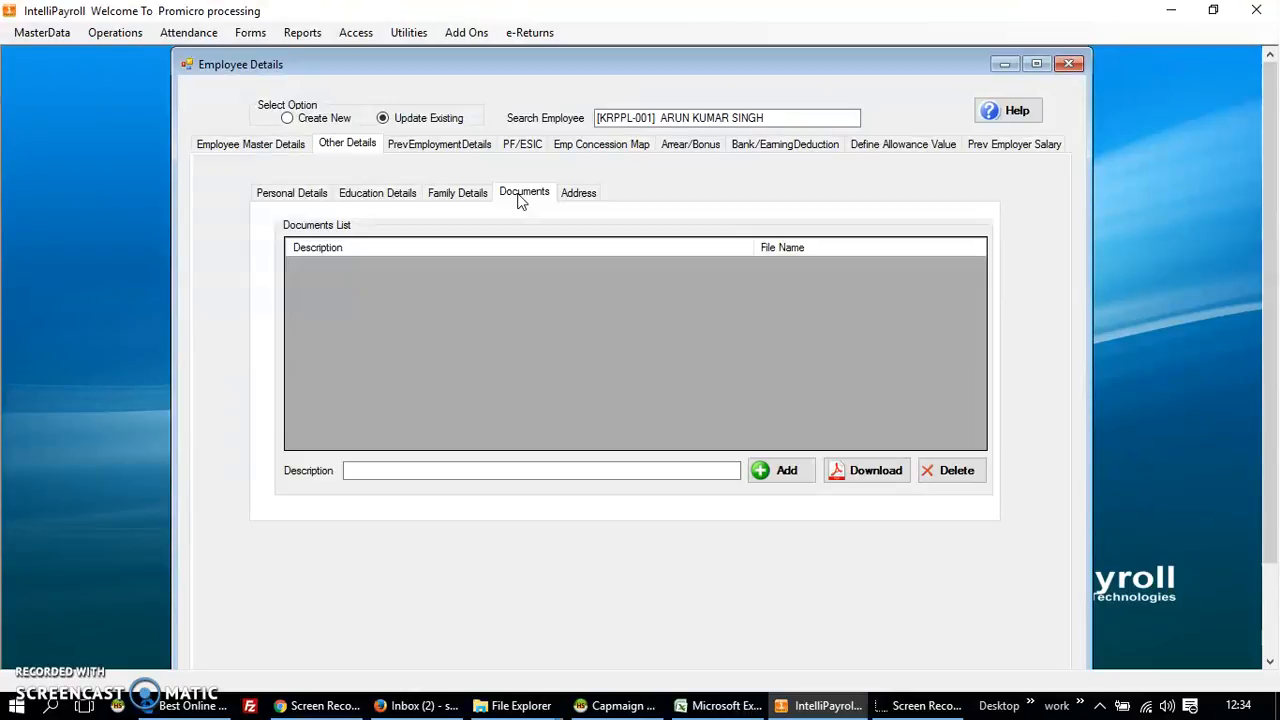
left_click(578, 196)
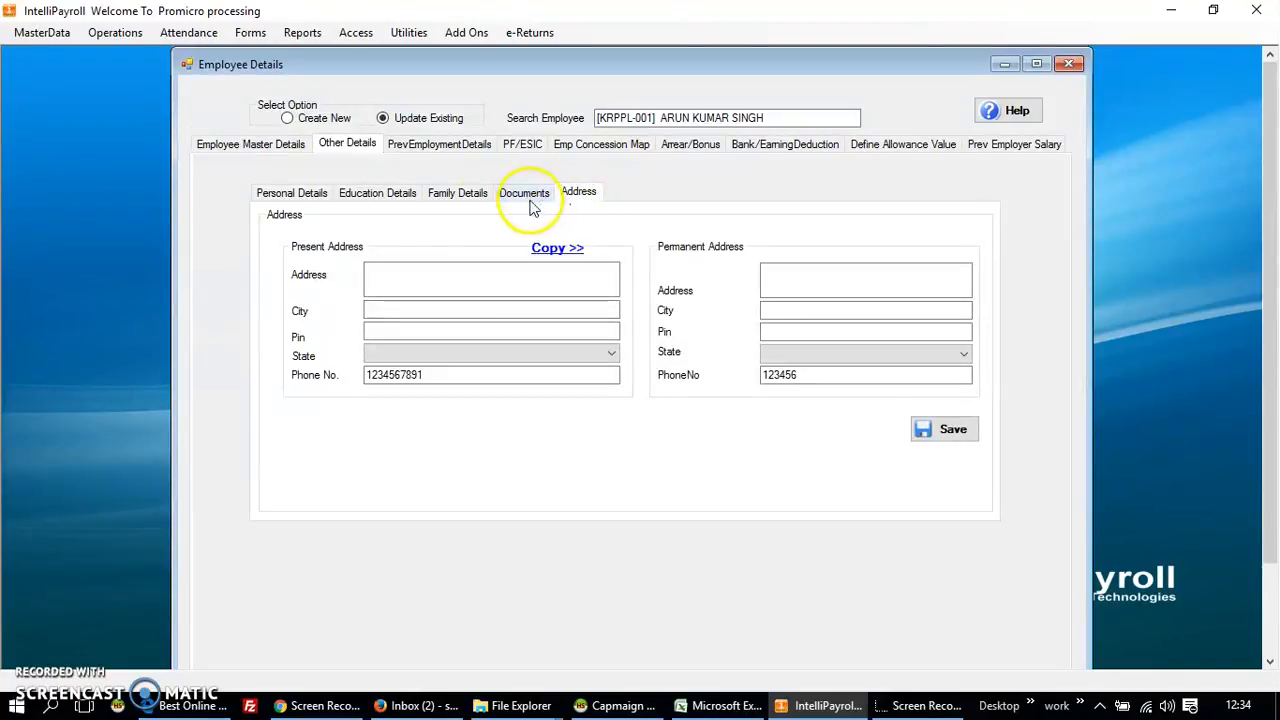
left_click(459, 150)
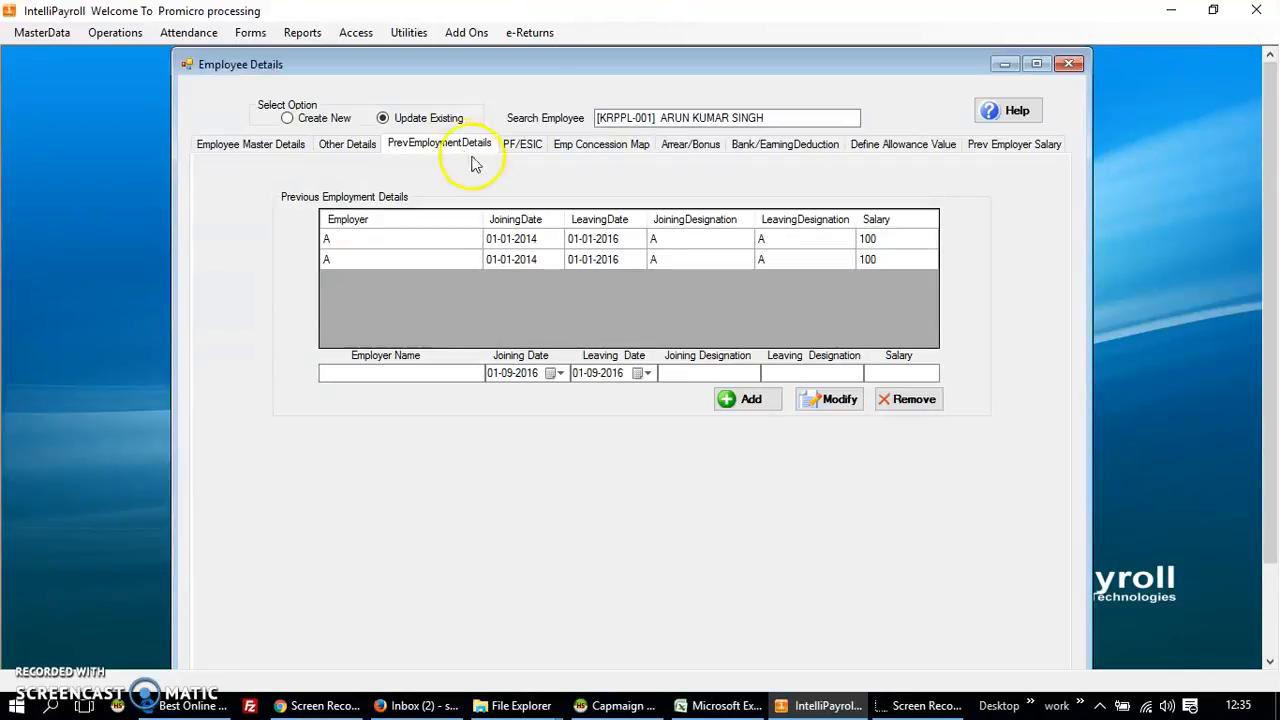
left_click(518, 146)
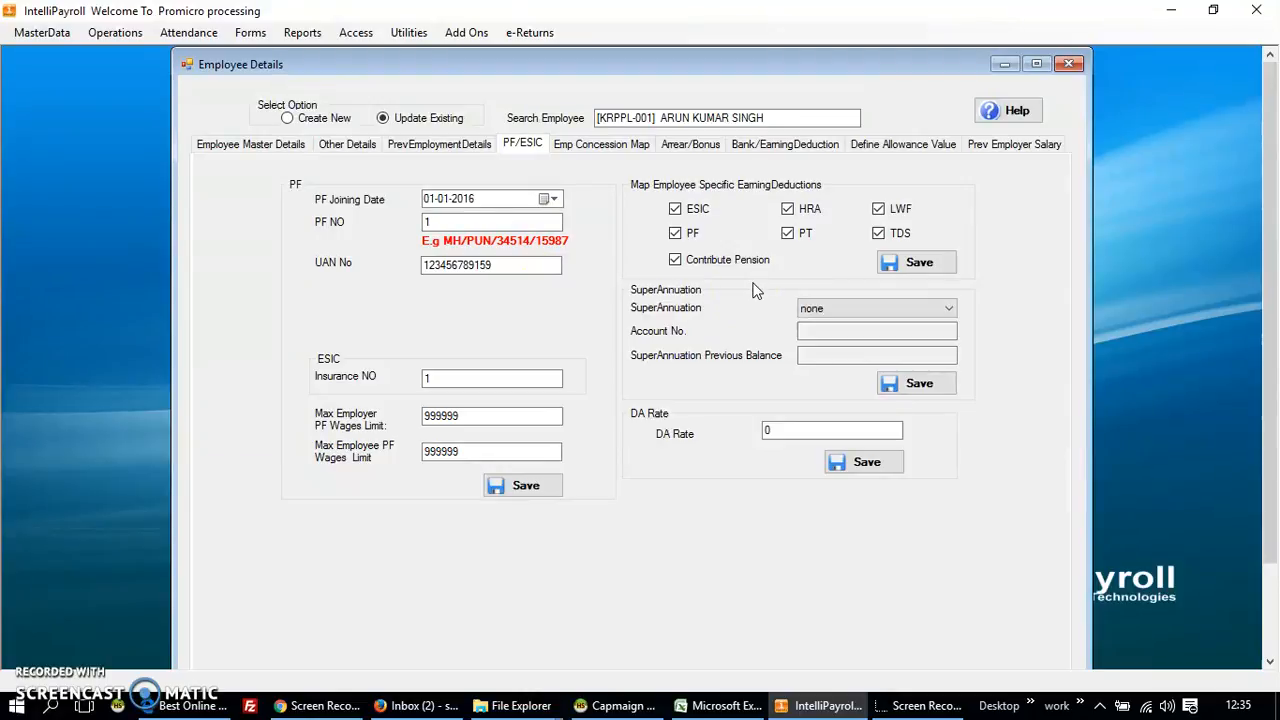
- In the employee concession map, set the tax deduction structure year end to 2016 and check the available TDS concessions
left_click(632, 143)
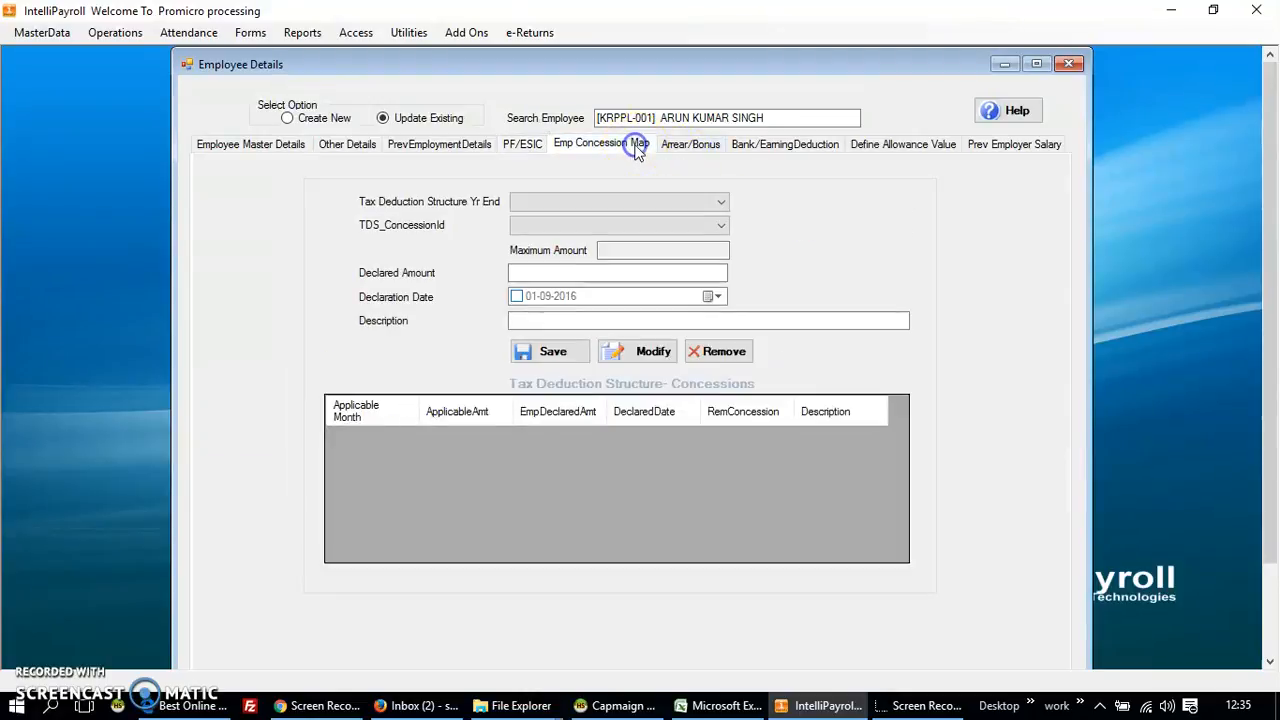
left_click(654, 201)
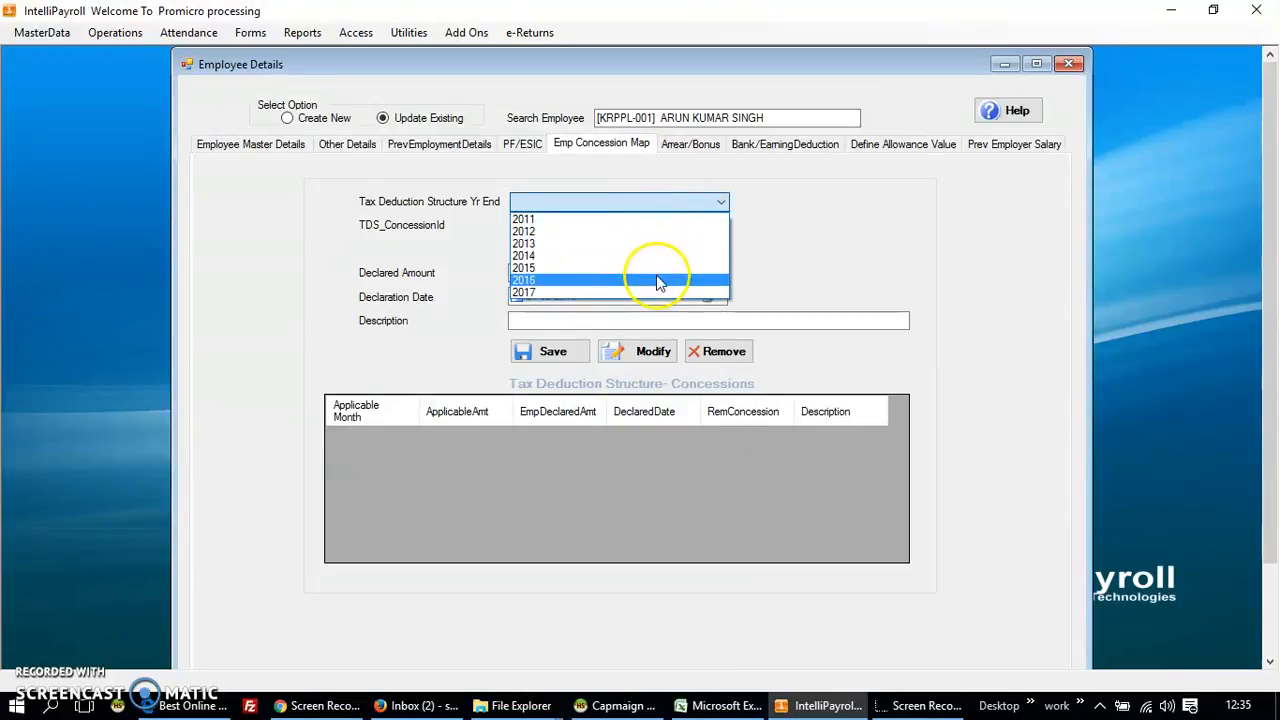
left_click(656, 280)
left_click(659, 228)
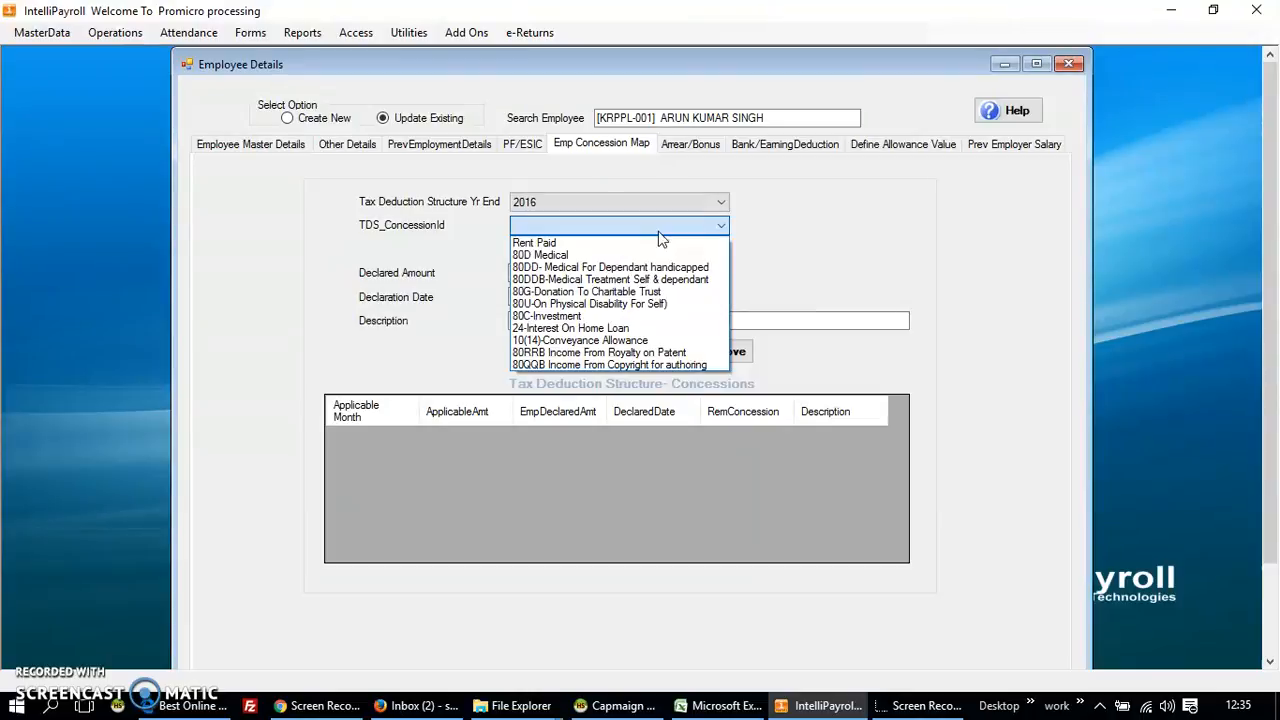
left_click(845, 203)
- Check the manual arrear head options, and fill in an Advance recovery of 1000 per month for 10 recurring months
left_click(698, 145)
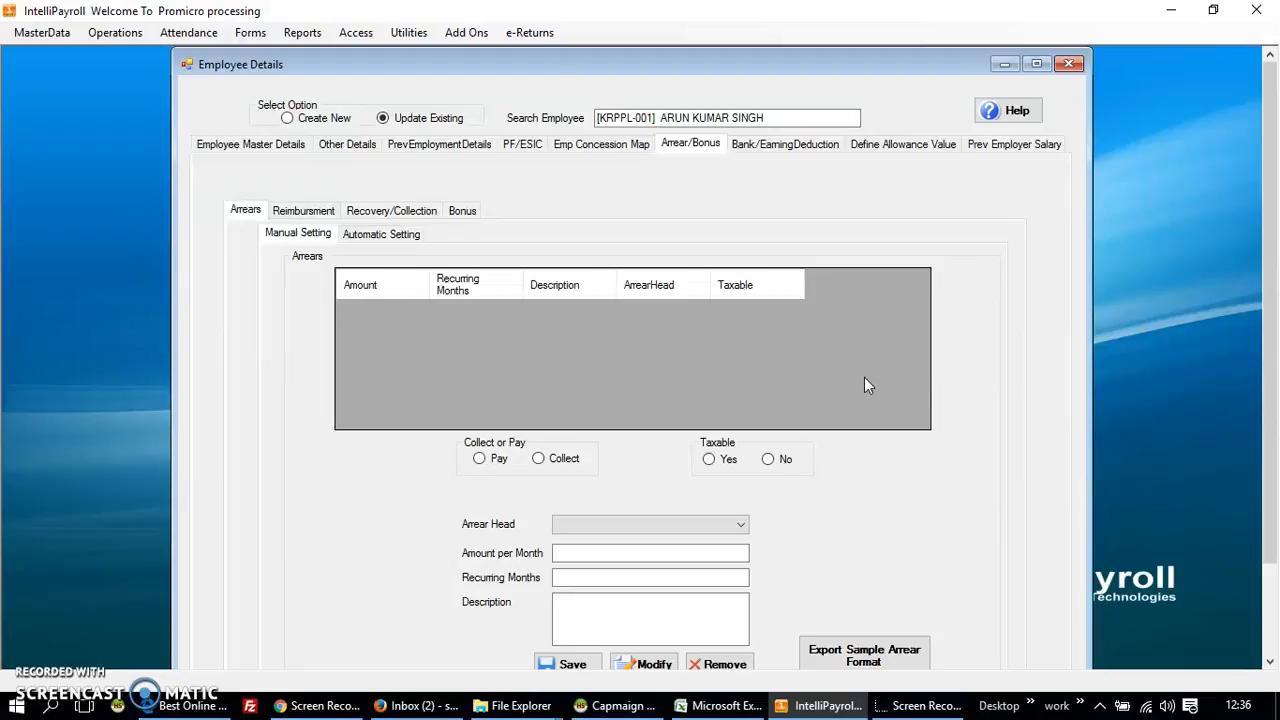
left_click(675, 532)
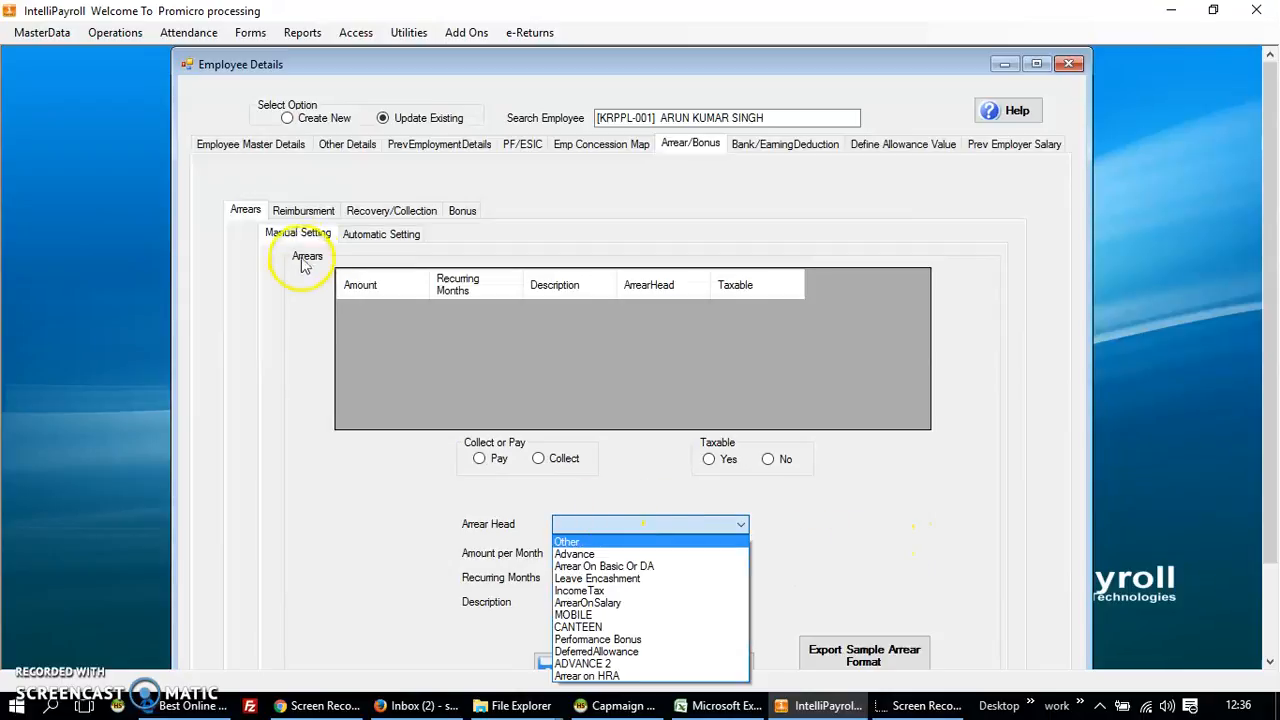
left_click(405, 212)
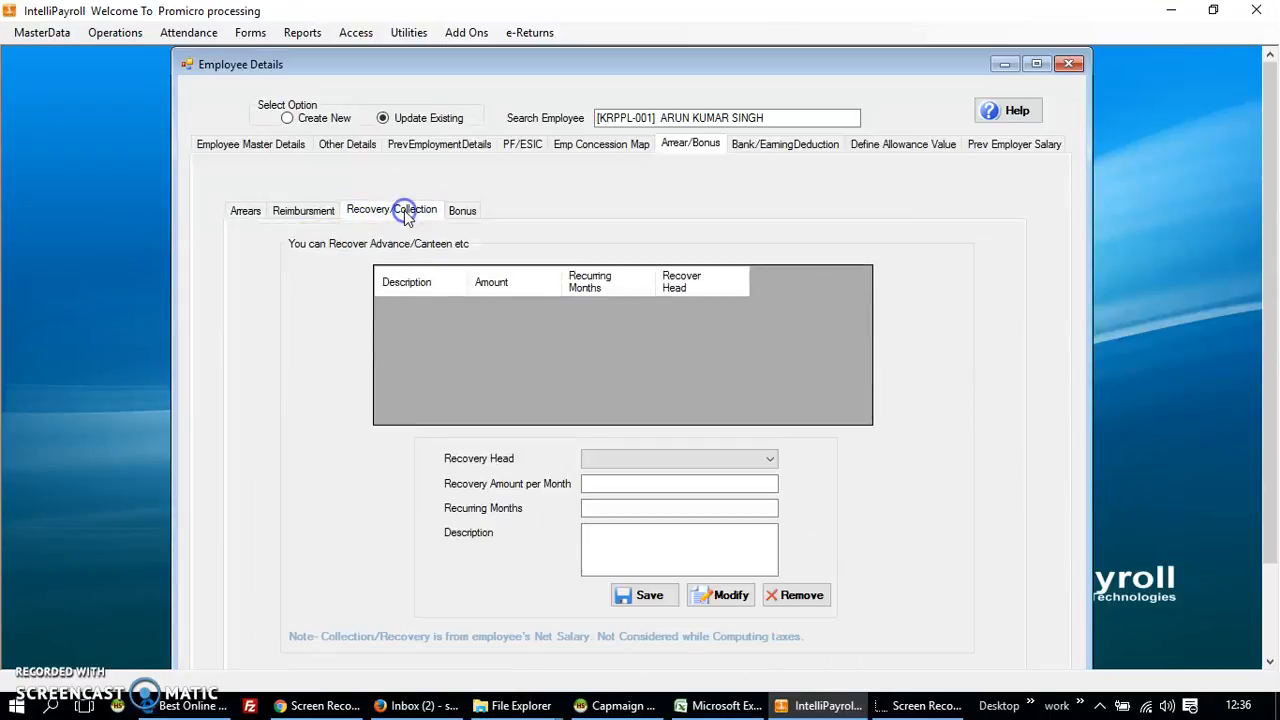
left_click(651, 458)
left_click(621, 490)
left_click(623, 486)
type("1000")
key("Tab")
type("10")
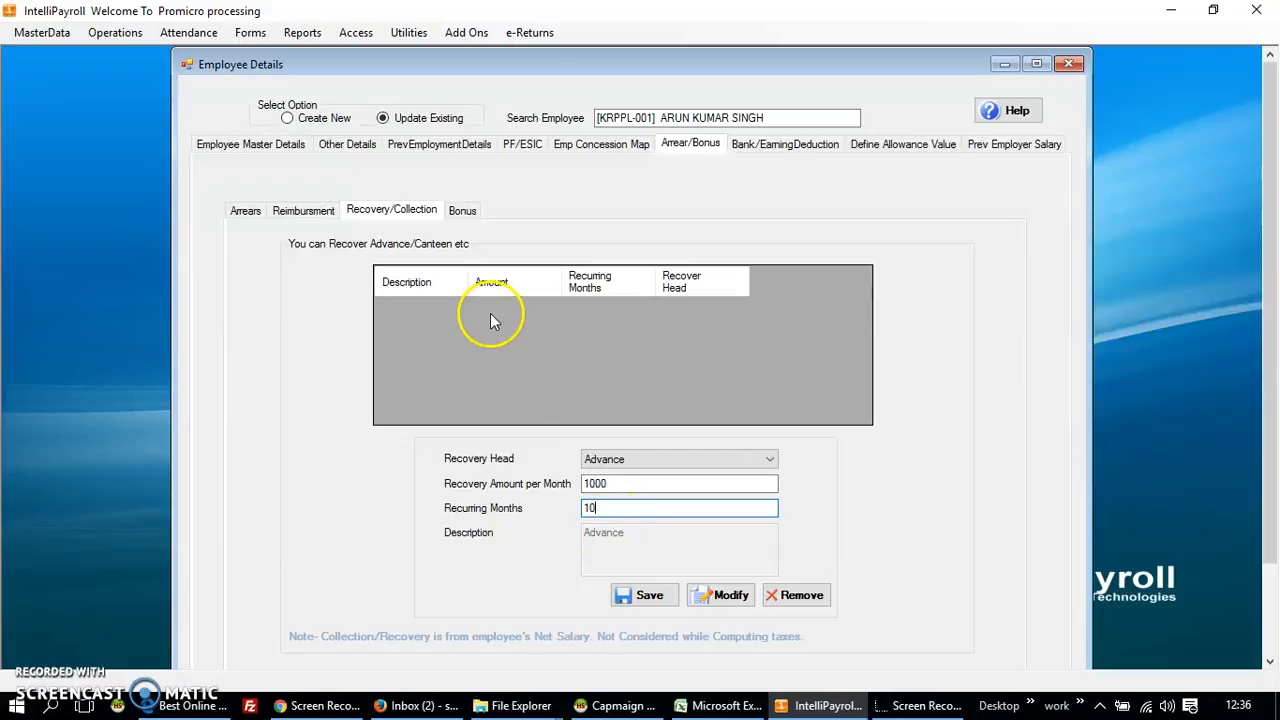
- Try the automatic Configure Arrear On Worked Days with the date 04-08-2016, and close it without adding or calculating
left_click(252, 216)
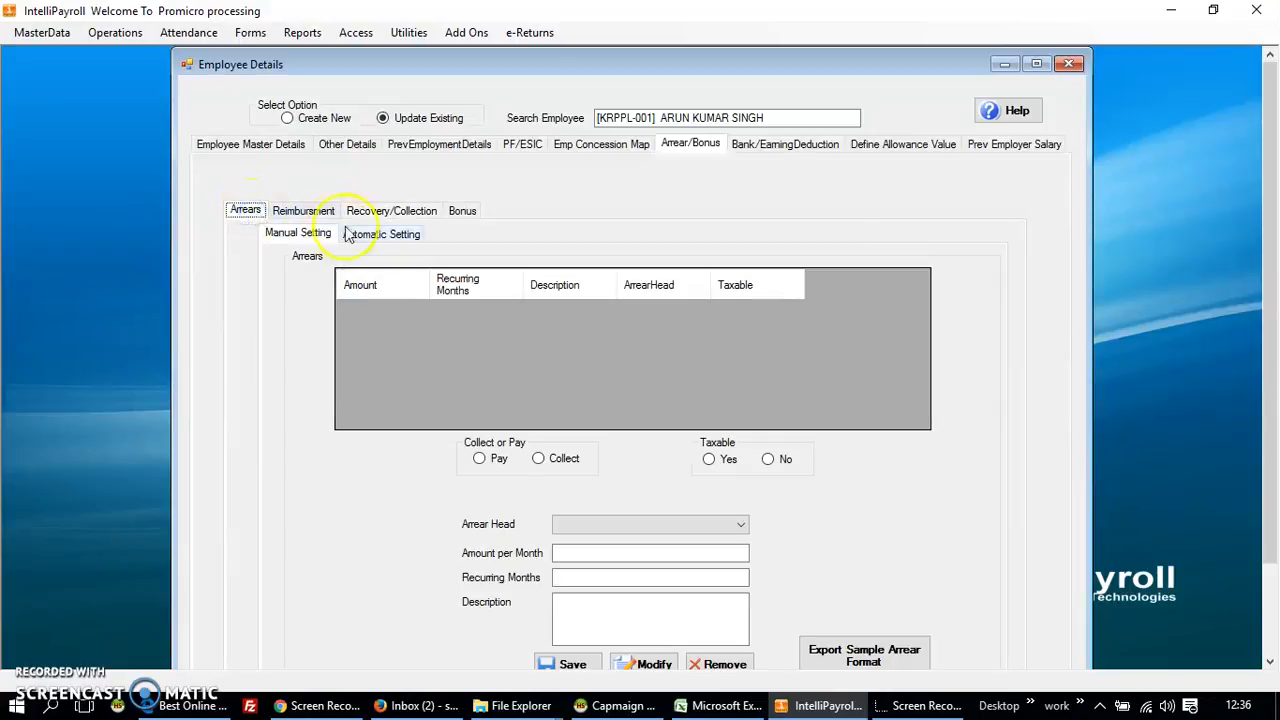
left_click(372, 238)
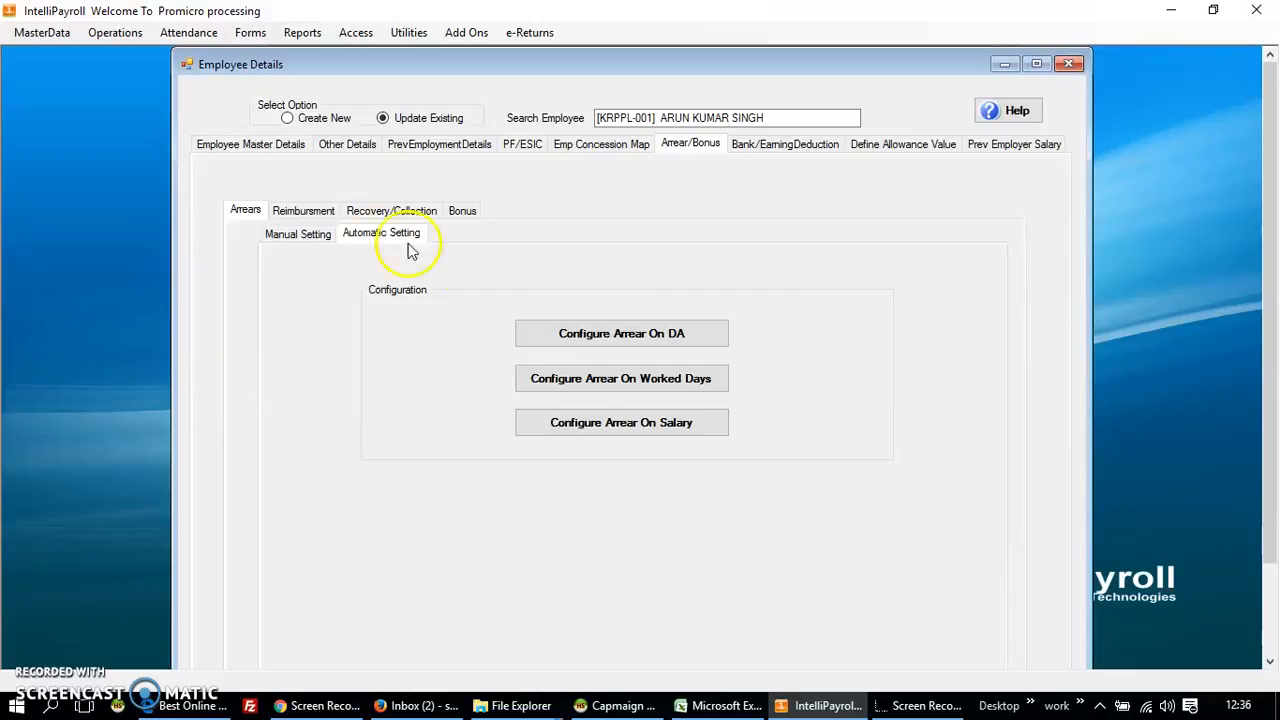
left_click(706, 388)
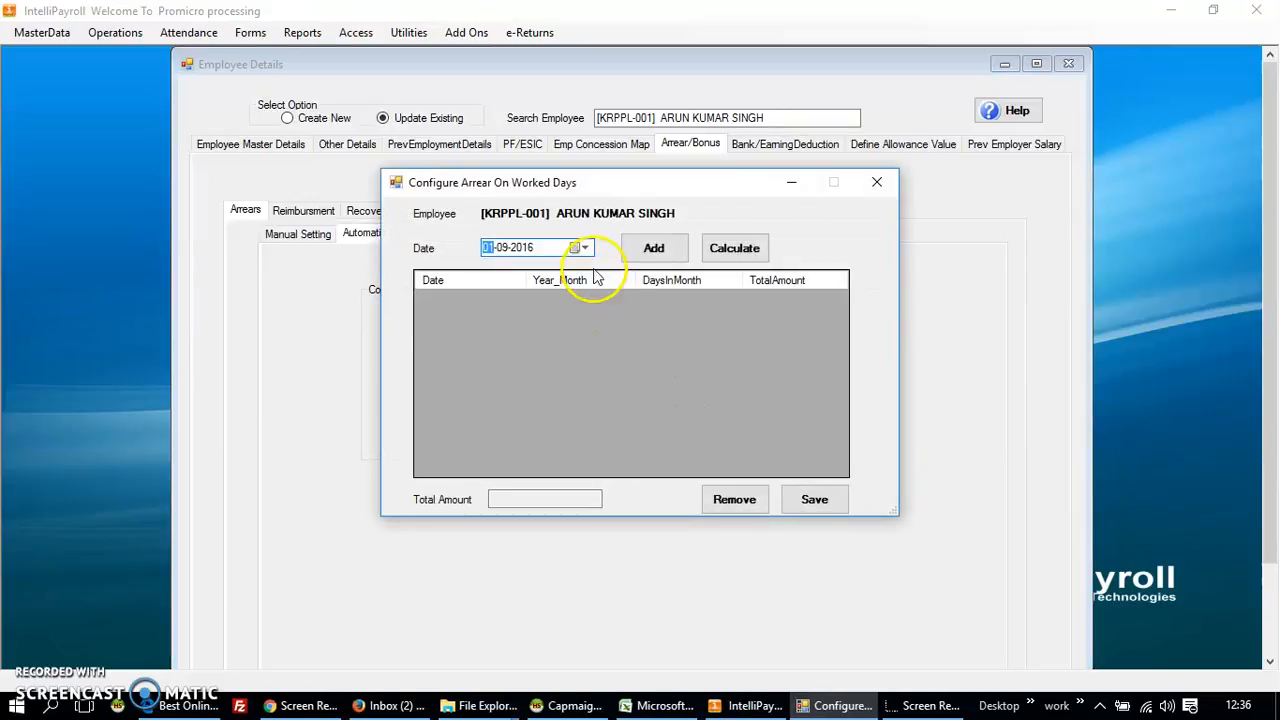
left_click(586, 248)
left_click(490, 273)
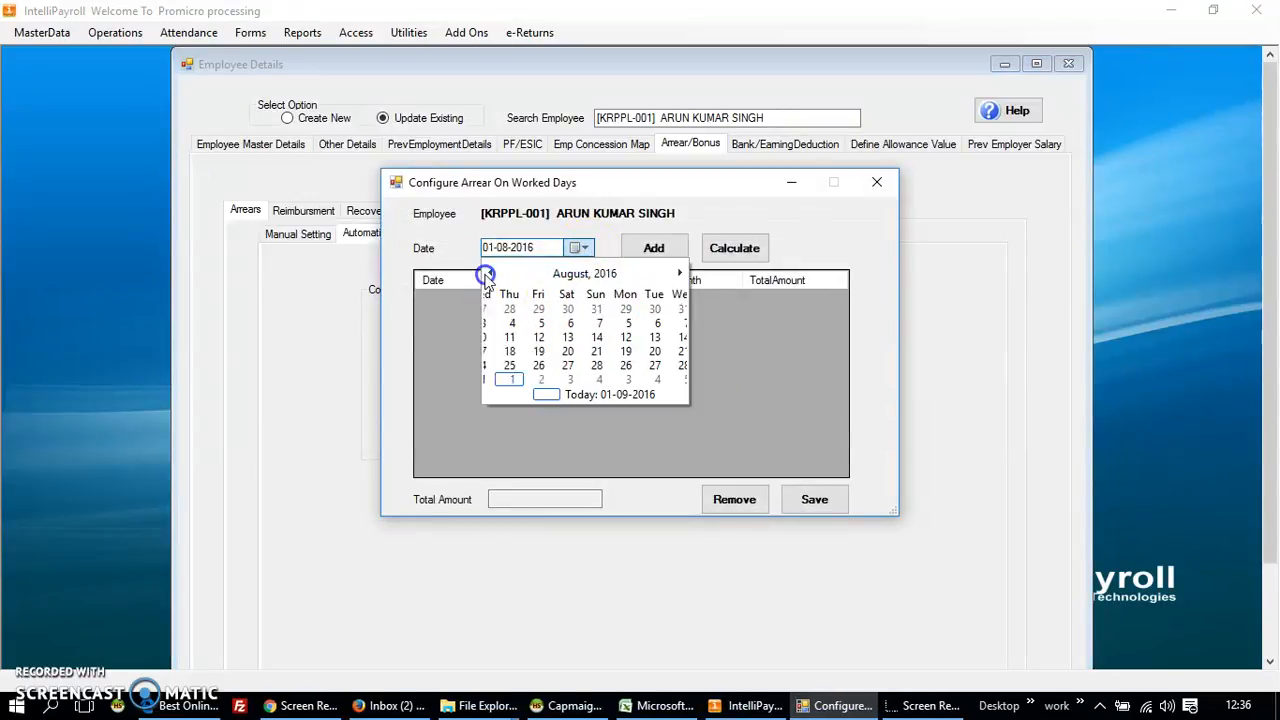
left_click(587, 323)
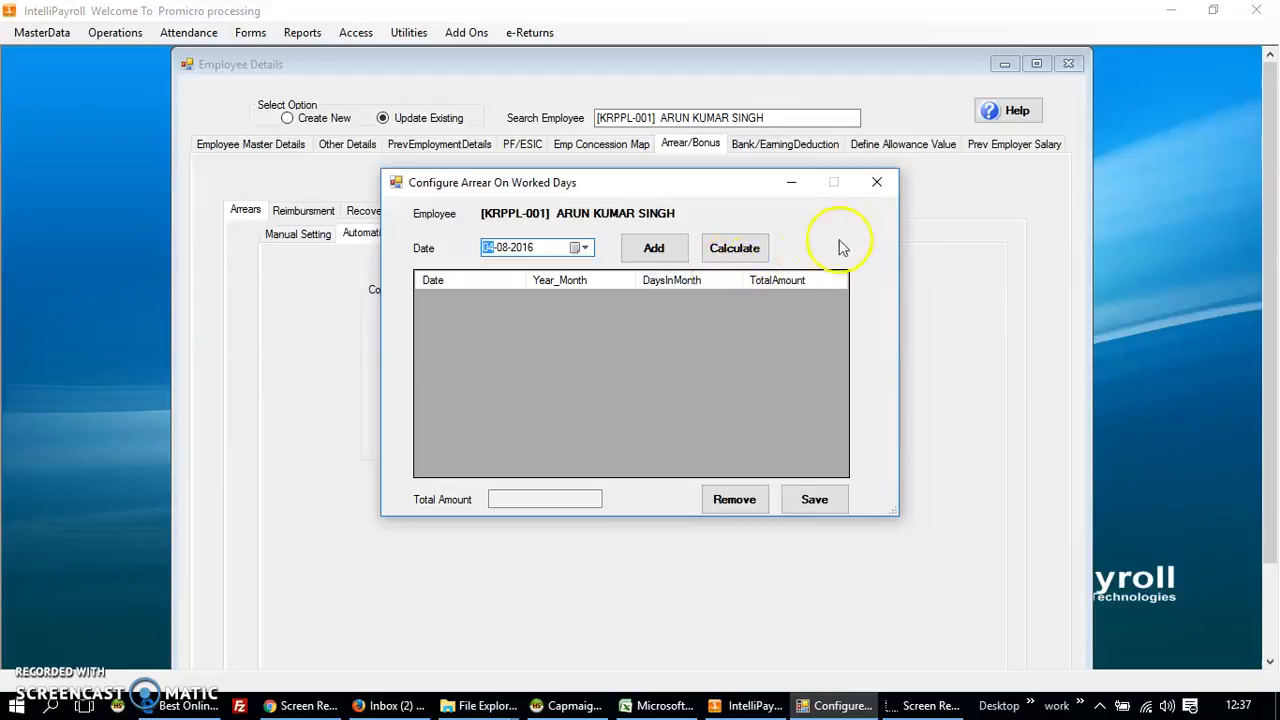
left_click(875, 183)
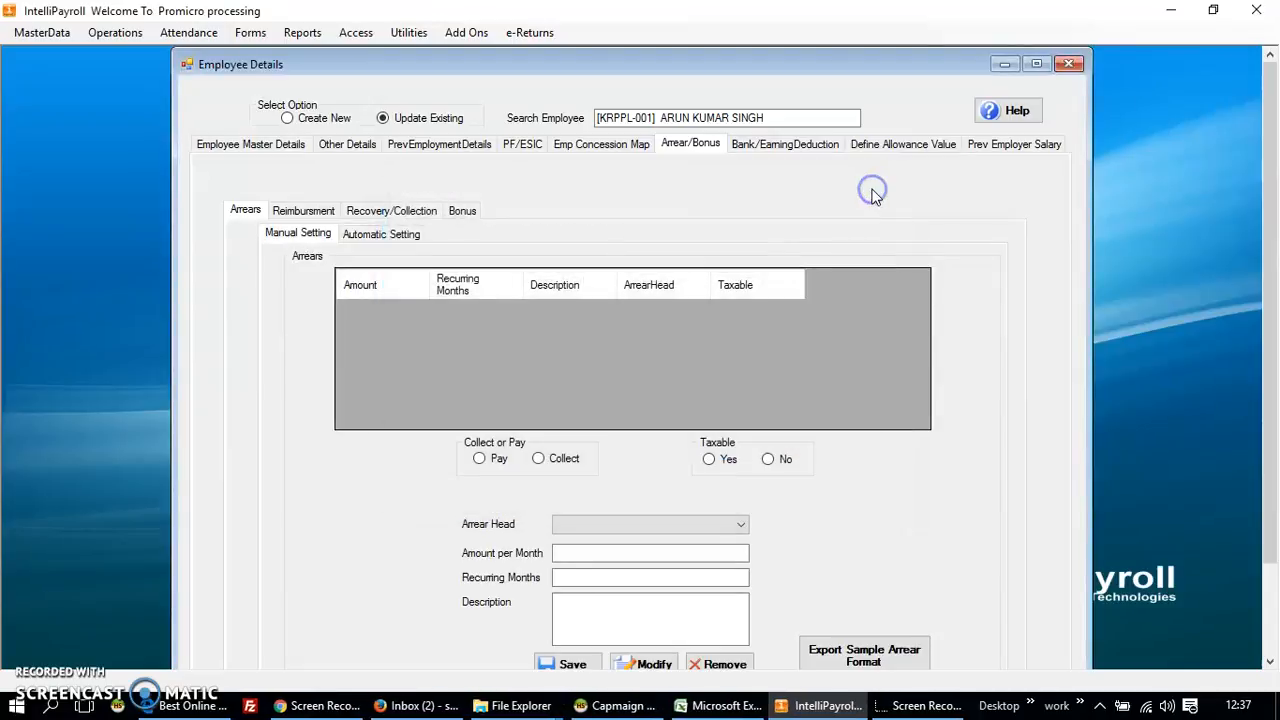
- Calculate the employee's automatic arrear on salary for the period from April 2016 to August 2016
left_click(412, 235)
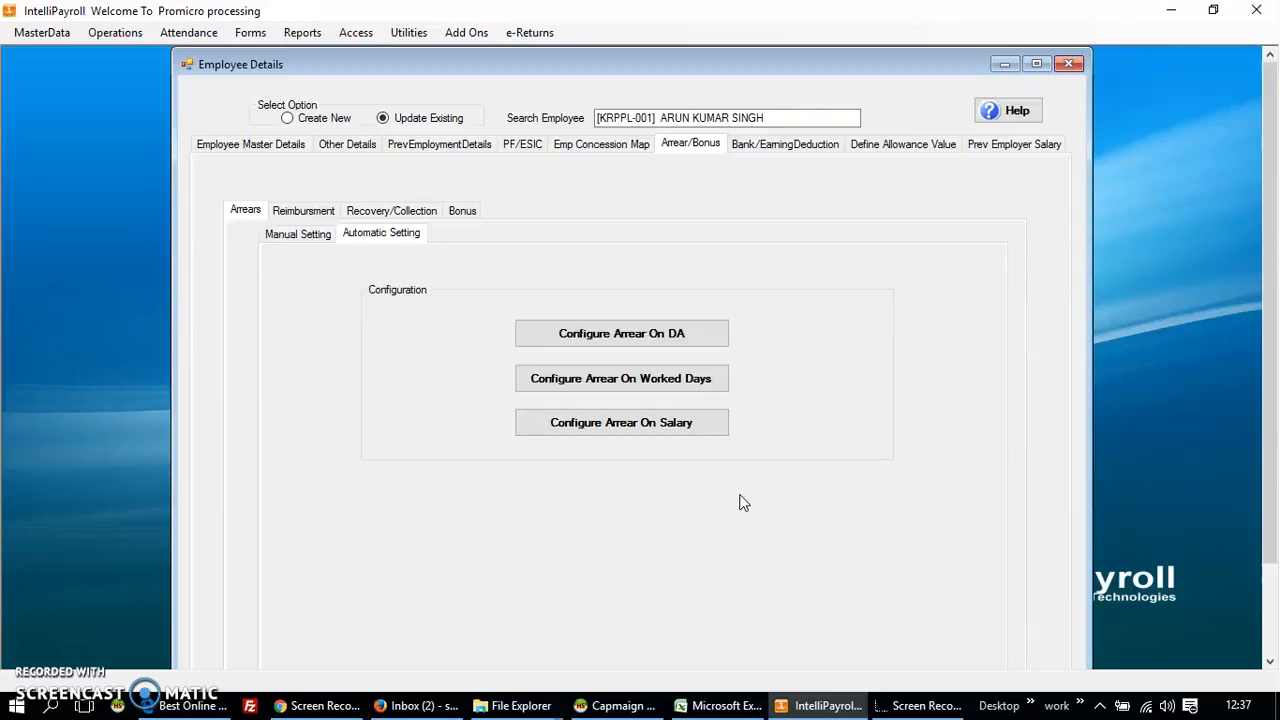
left_click(700, 426)
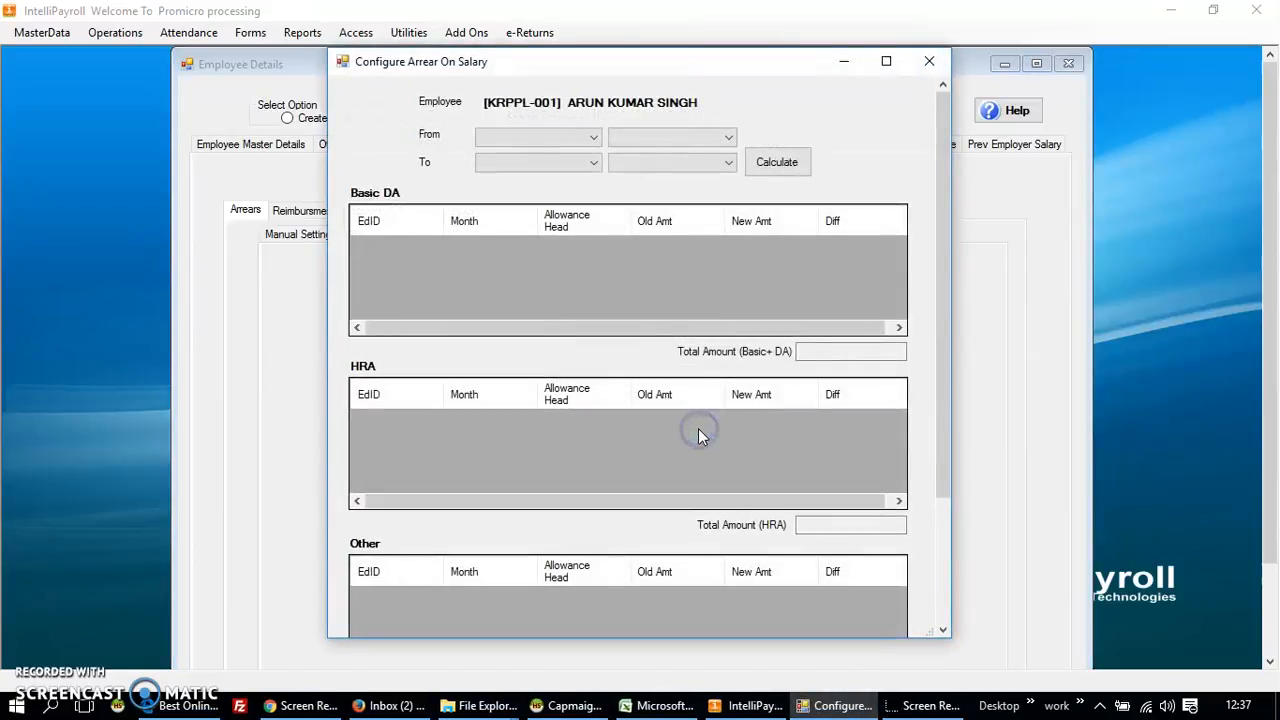
left_click(570, 137)
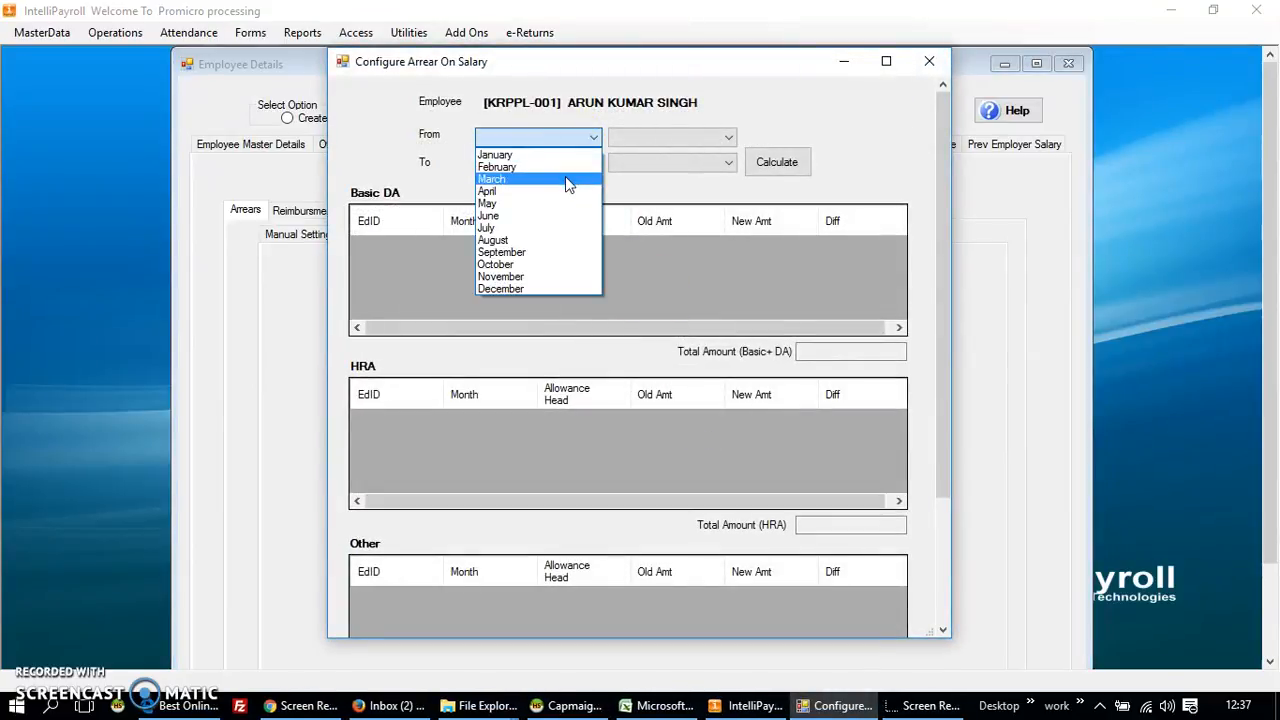
left_click(570, 190)
left_click(662, 136)
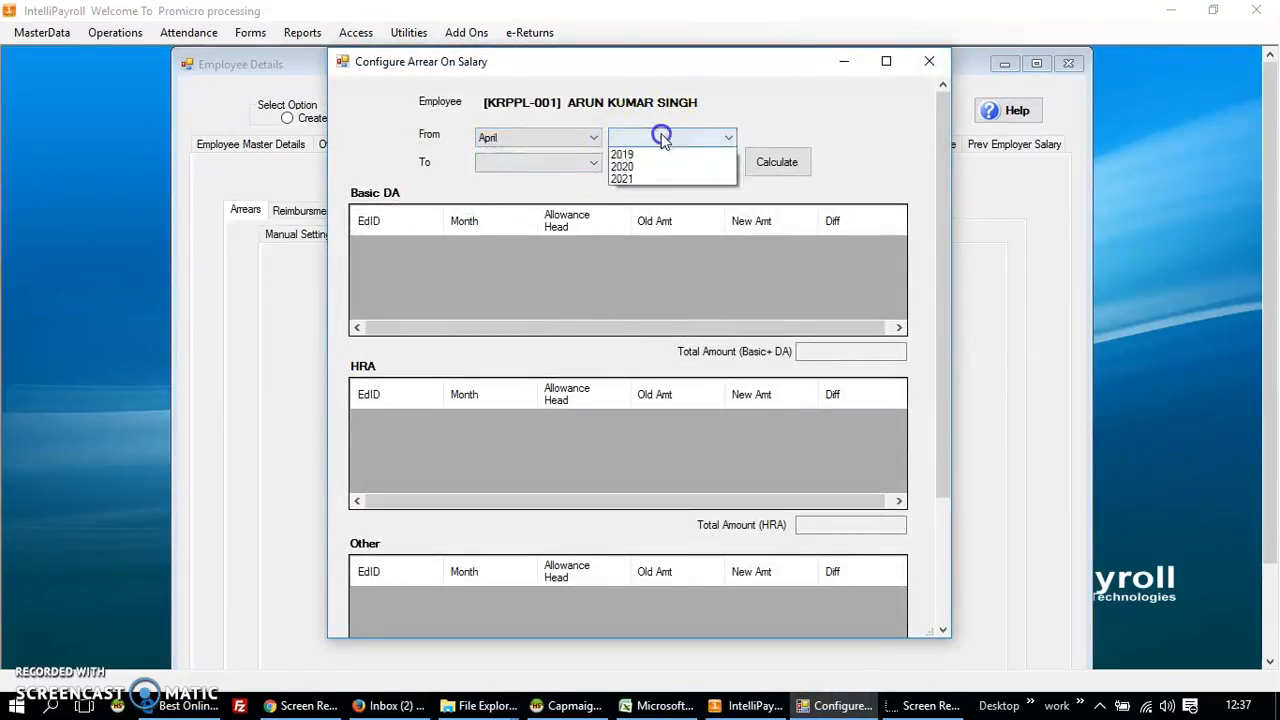
left_click(654, 212)
left_click(577, 165)
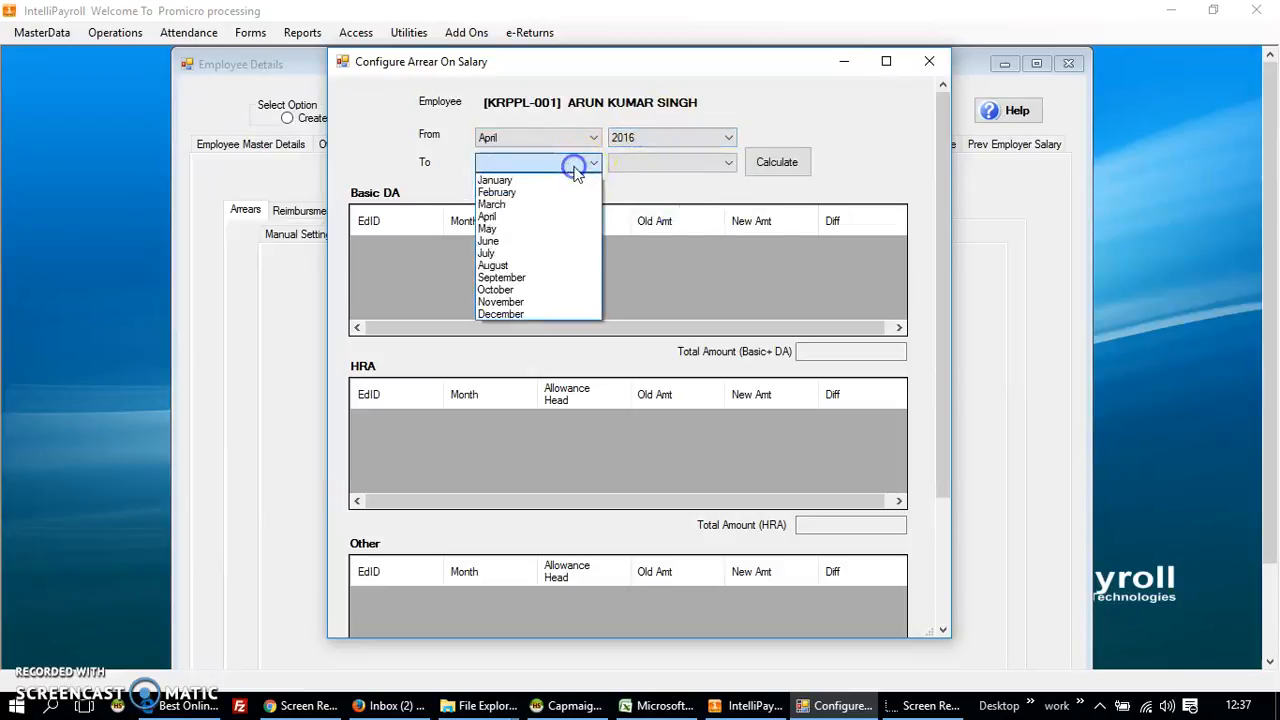
left_click(530, 265)
left_click(651, 164)
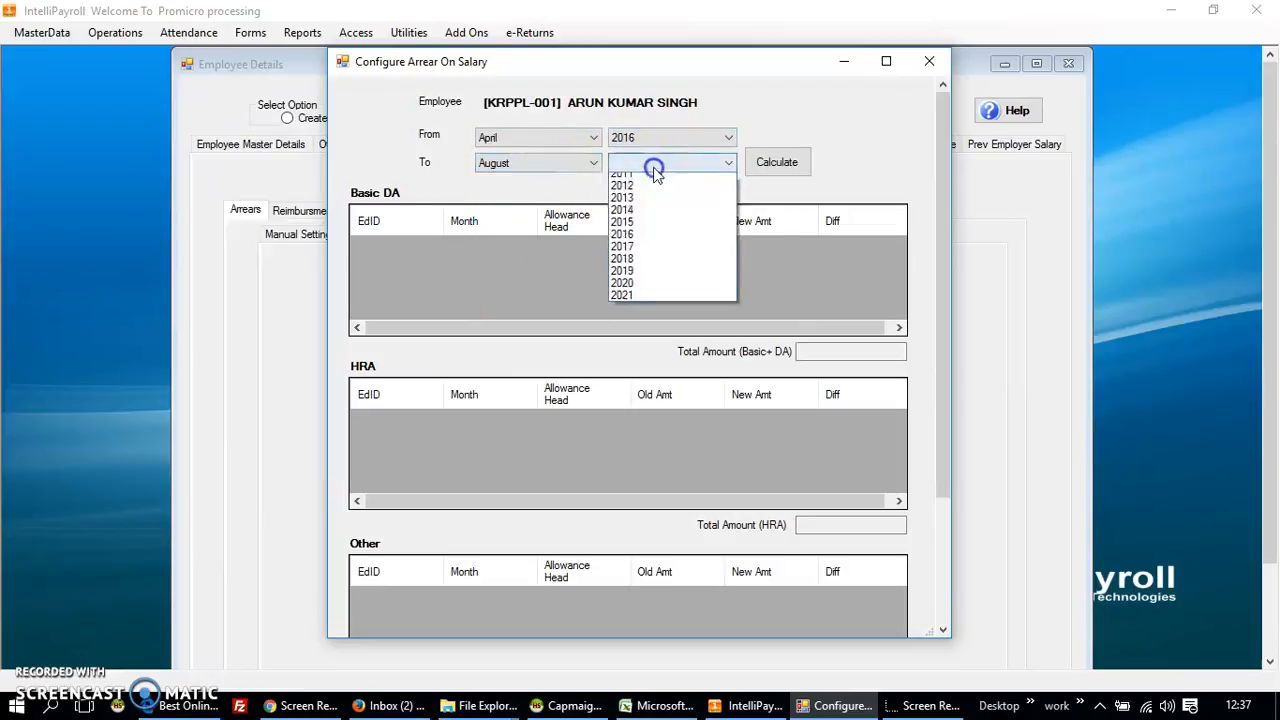
left_click(652, 240)
left_click(790, 162)
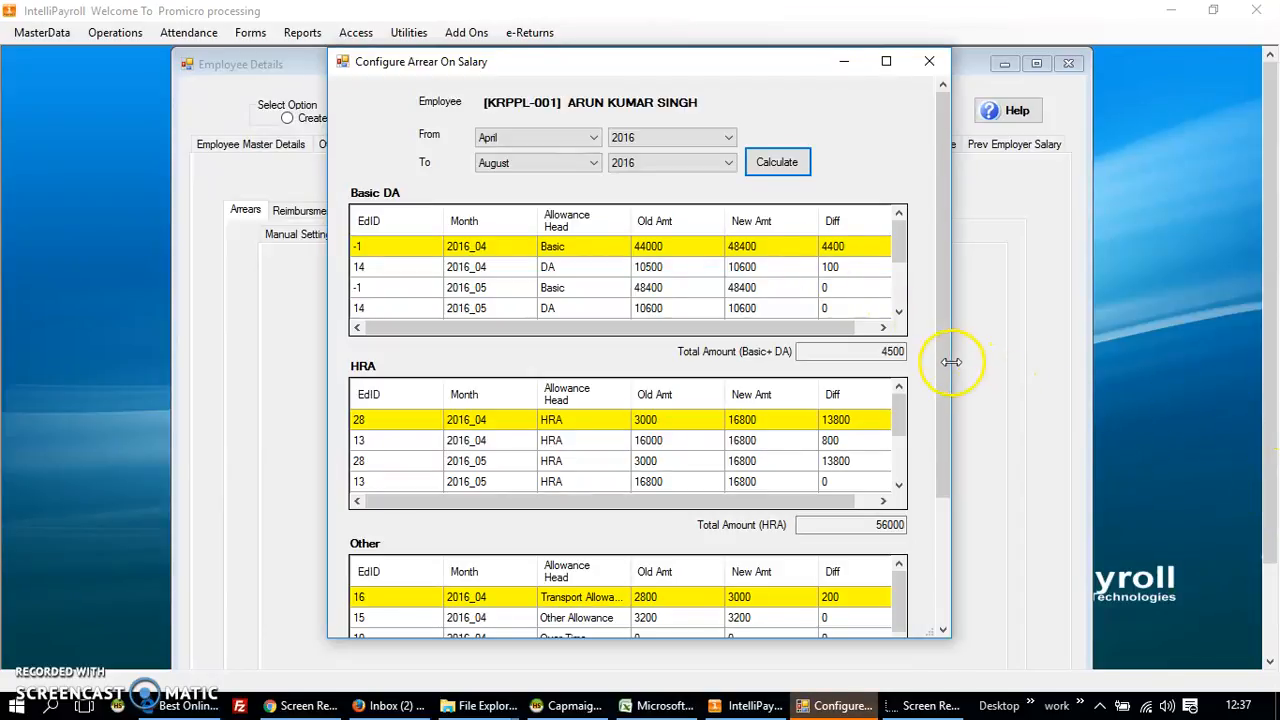
- Examine the calculated arrear rows and the total amounts for Basic + DA, HRA and other allowances
left_click_drag(898, 241, 906, 311)
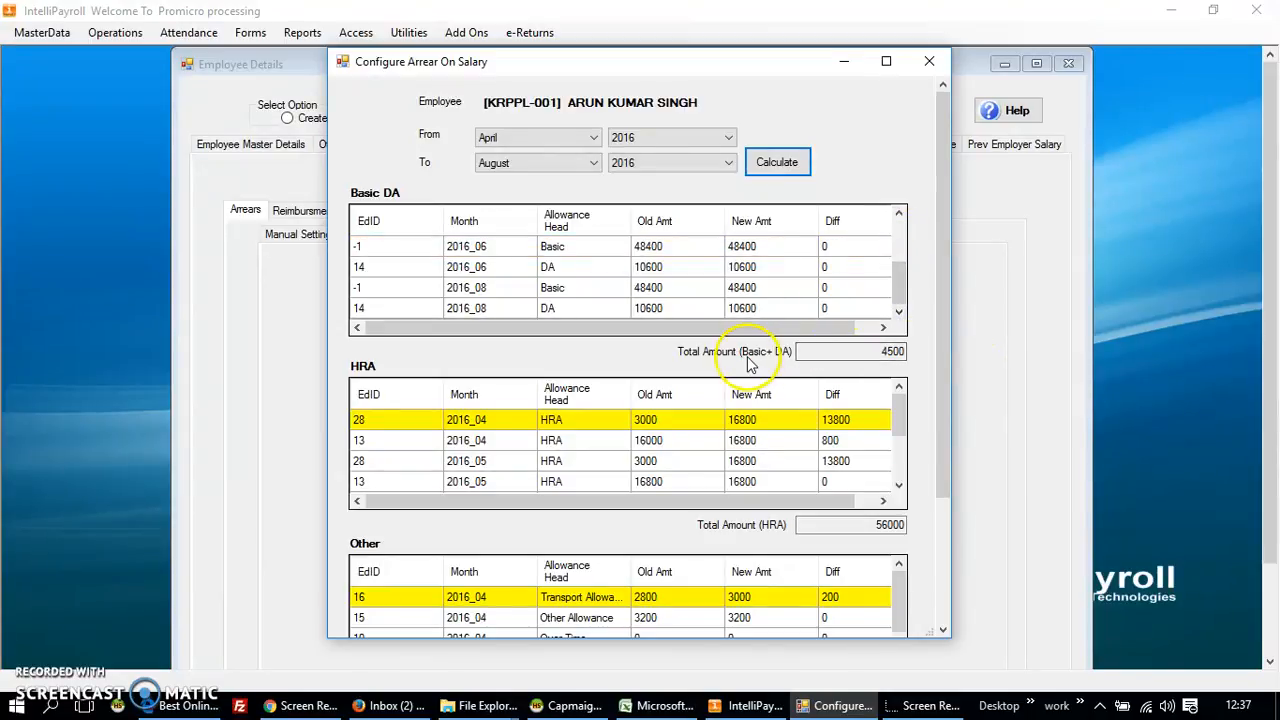
left_click_drag(880, 360, 907, 355)
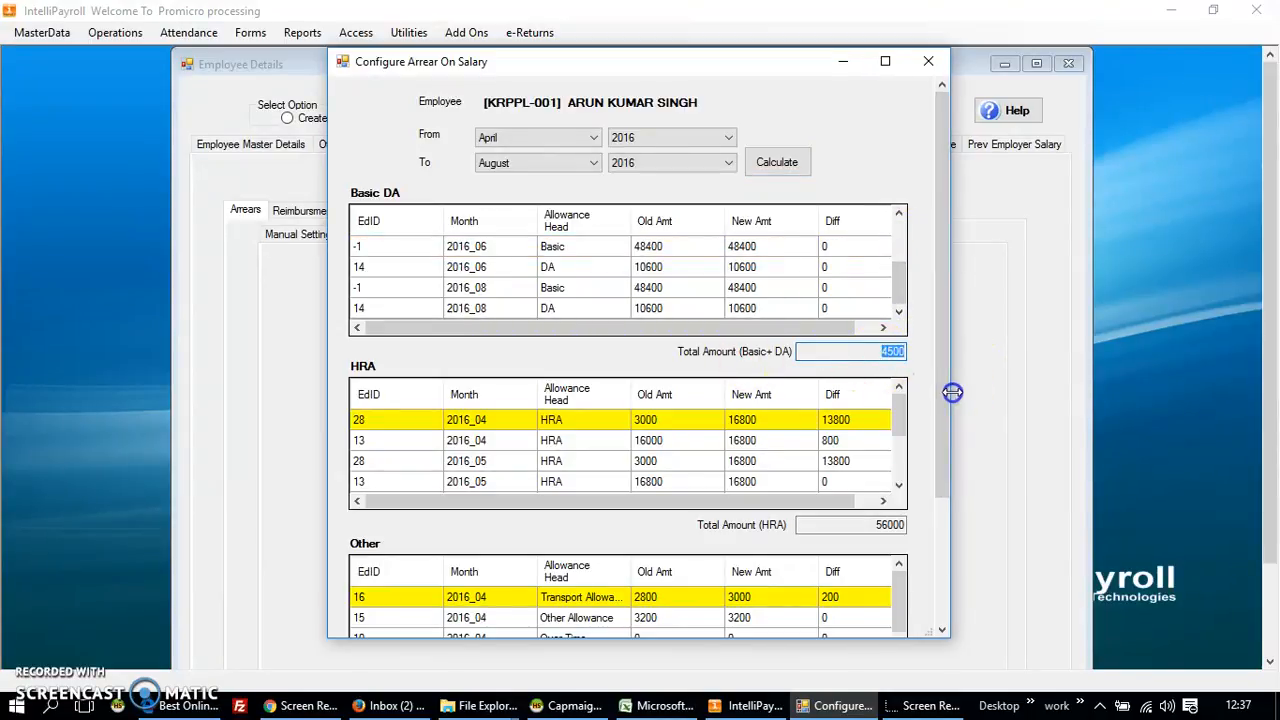
left_click_drag(949, 408, 948, 522)
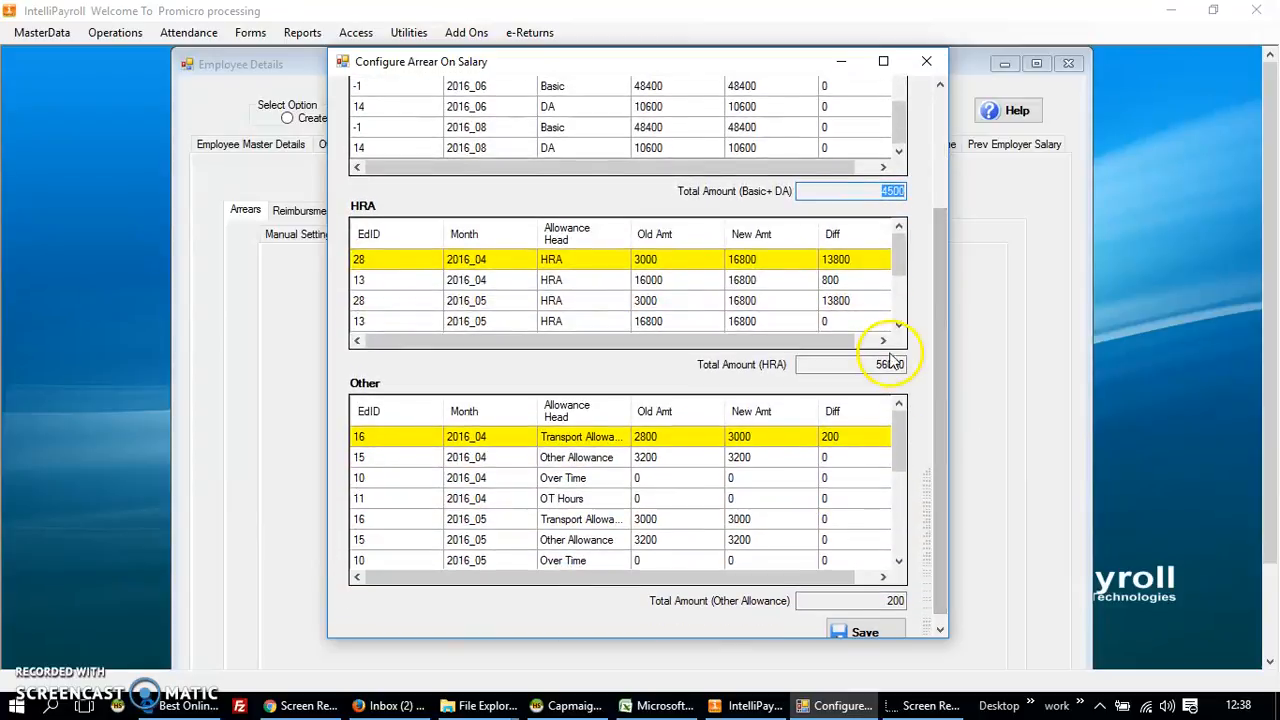
left_click_drag(876, 362, 903, 363)
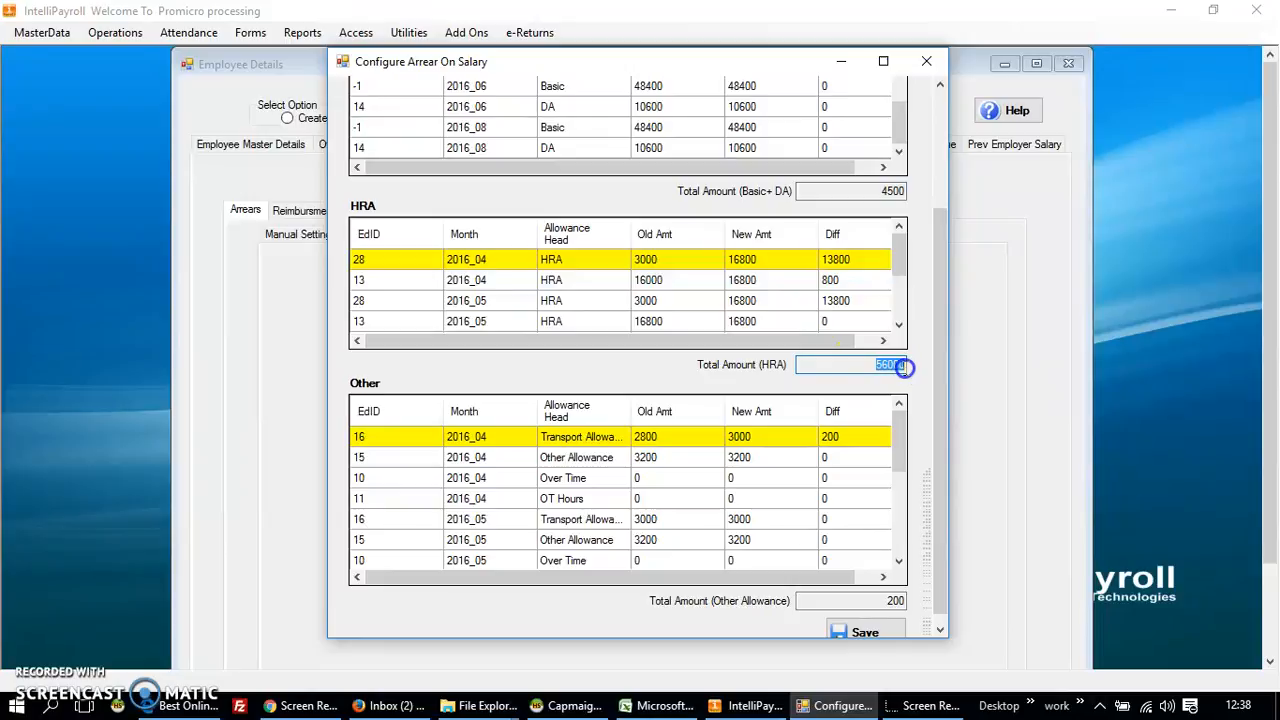
left_click_drag(882, 601, 905, 602)
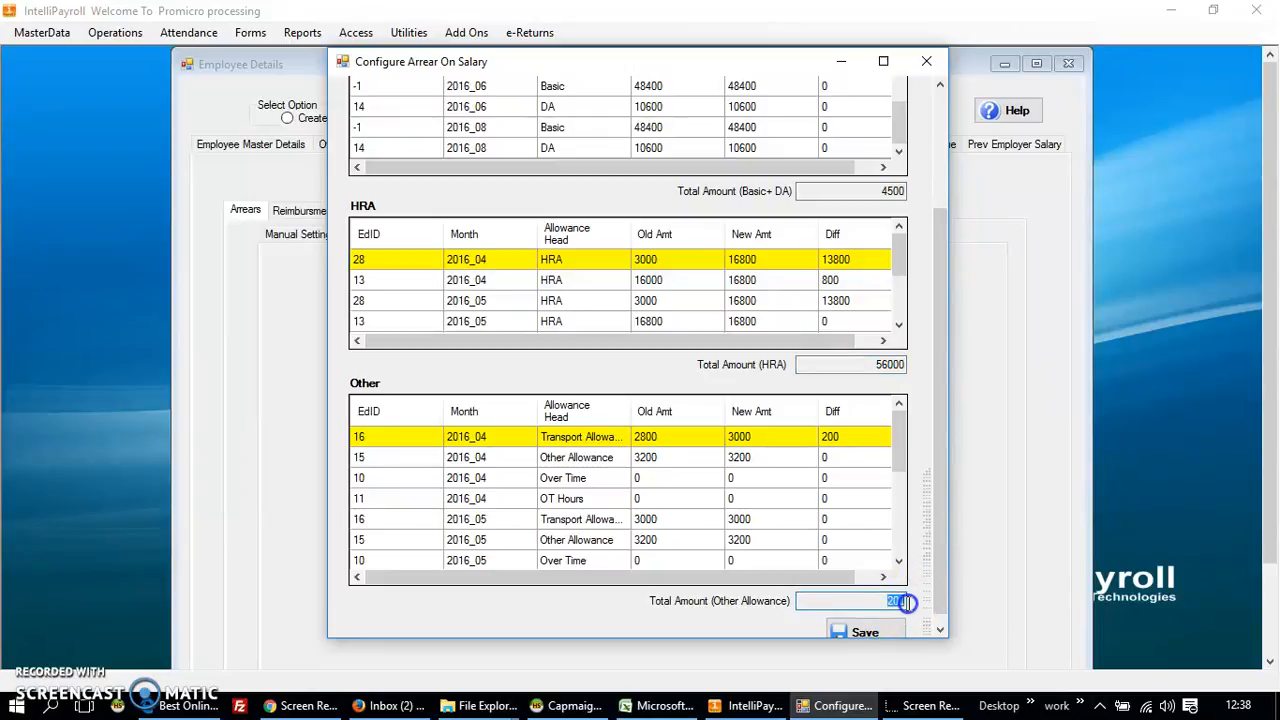
left_click(936, 545)
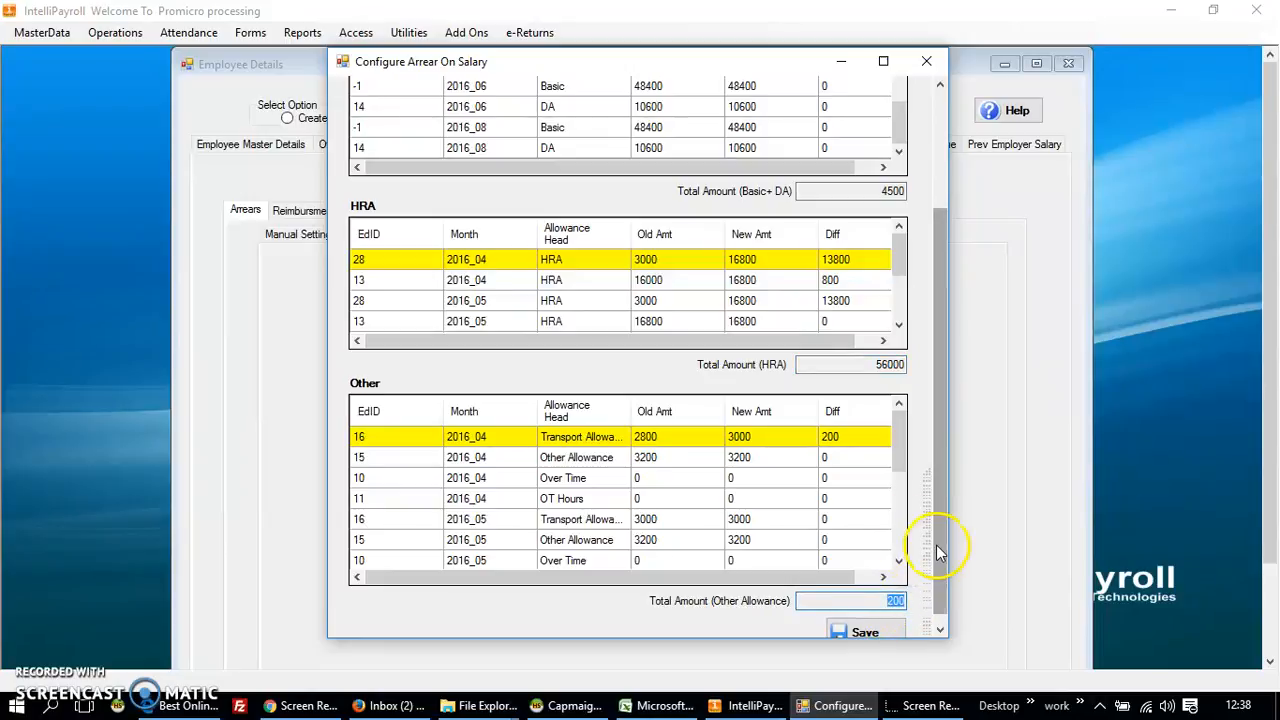
- Review the Basic + DA and HRA arrear totals again, and close the arrear on salary calculation without saving it
left_click_drag(937, 536, 963, 557)
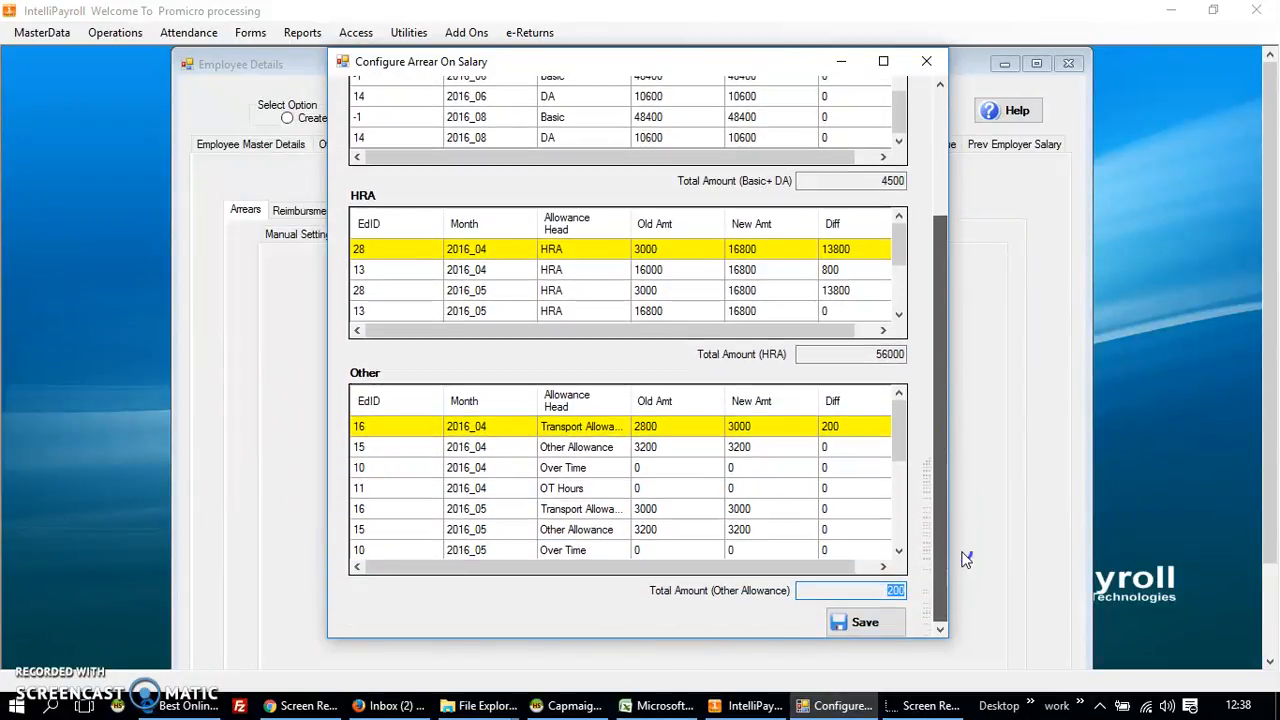
left_click(893, 181)
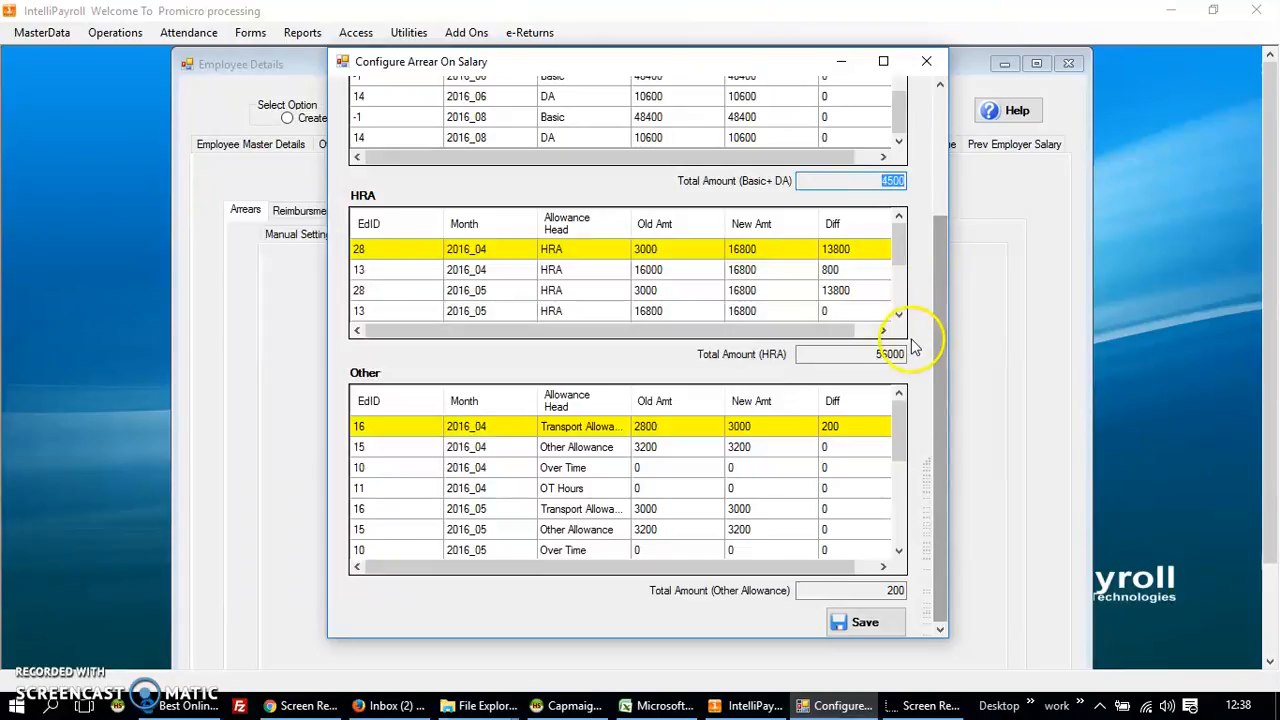
double_click(891, 354)
left_click_drag(935, 375, 941, 91)
left_click(926, 62)
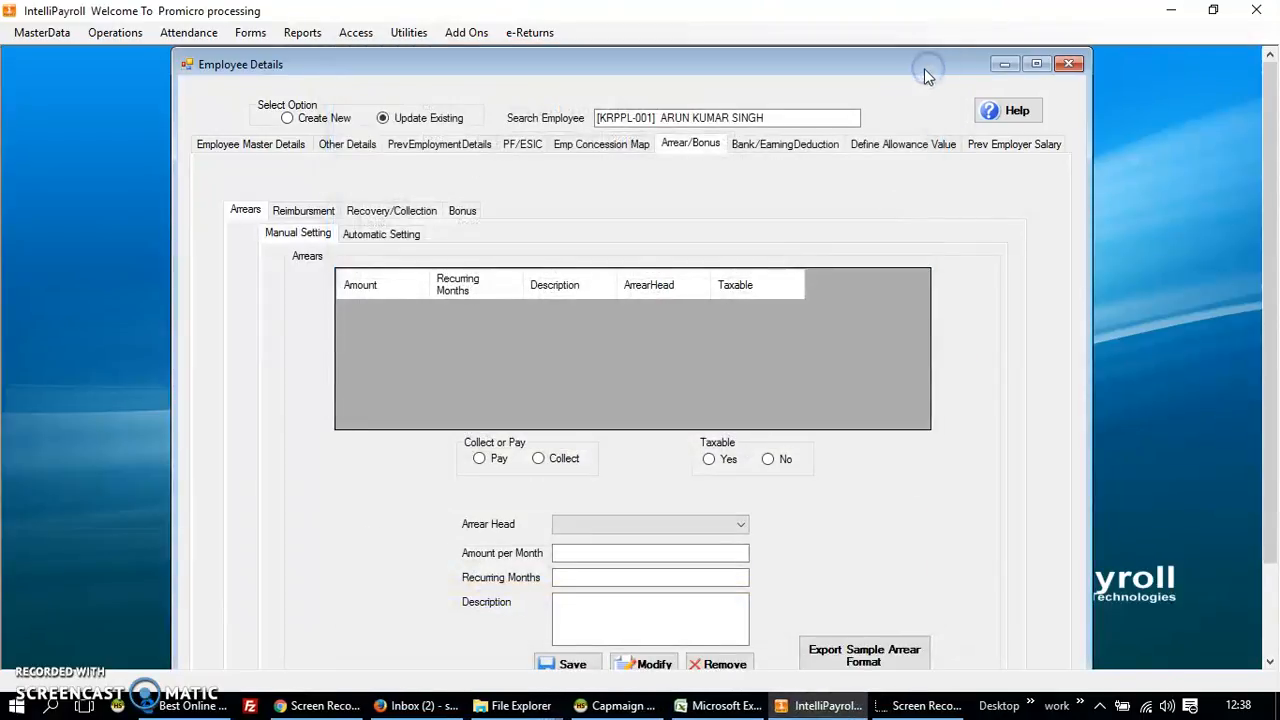
- Review the employee's bank details and specific earning and deduction mapping, and check the defined values of the other allowances
left_click(810, 145)
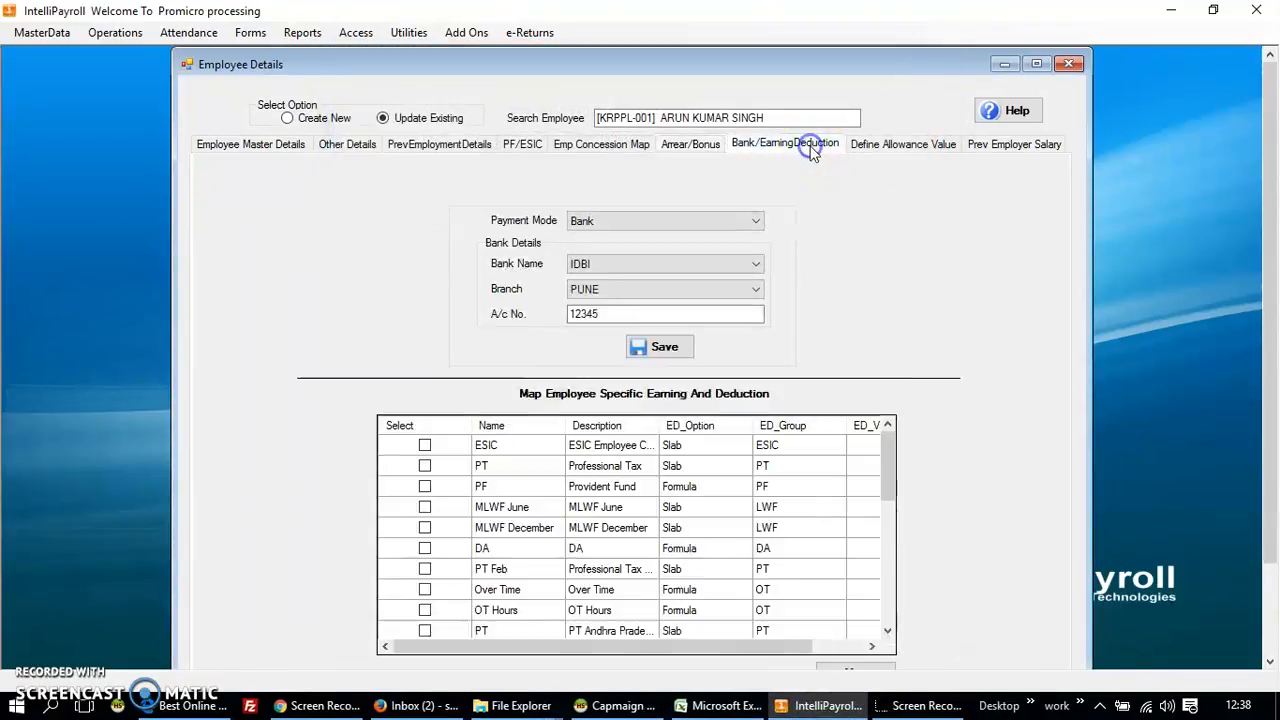
left_click(830, 353)
left_click(888, 146)
left_click(683, 229)
left_click_drag(477, 229, 606, 214)
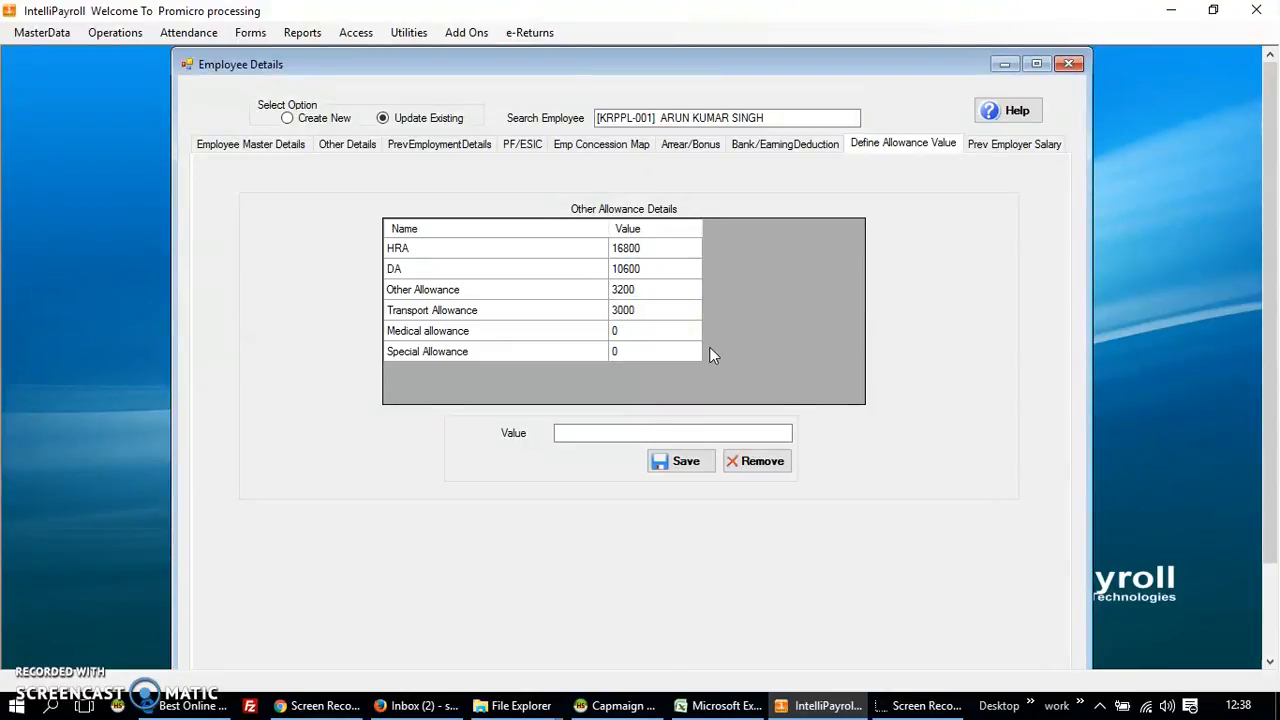
- Open the employee's previous employer salary details and set the year ending to 2016
left_click(1003, 146)
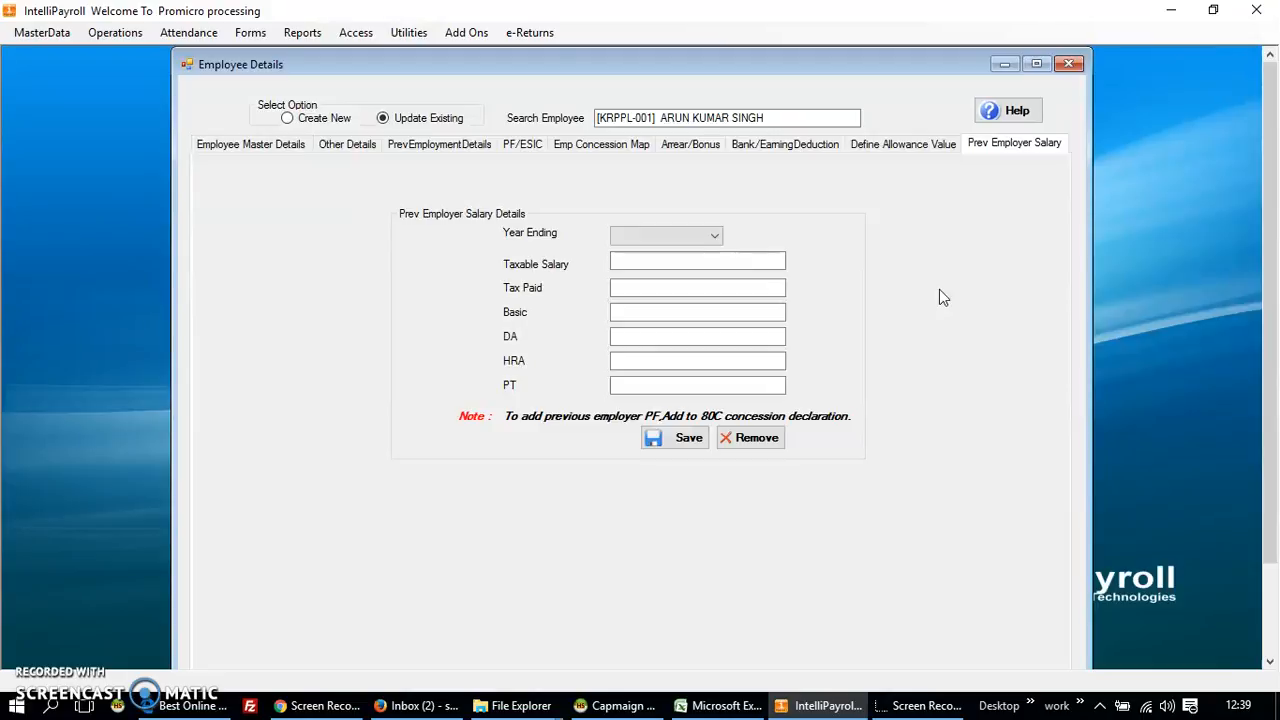
left_click(700, 234)
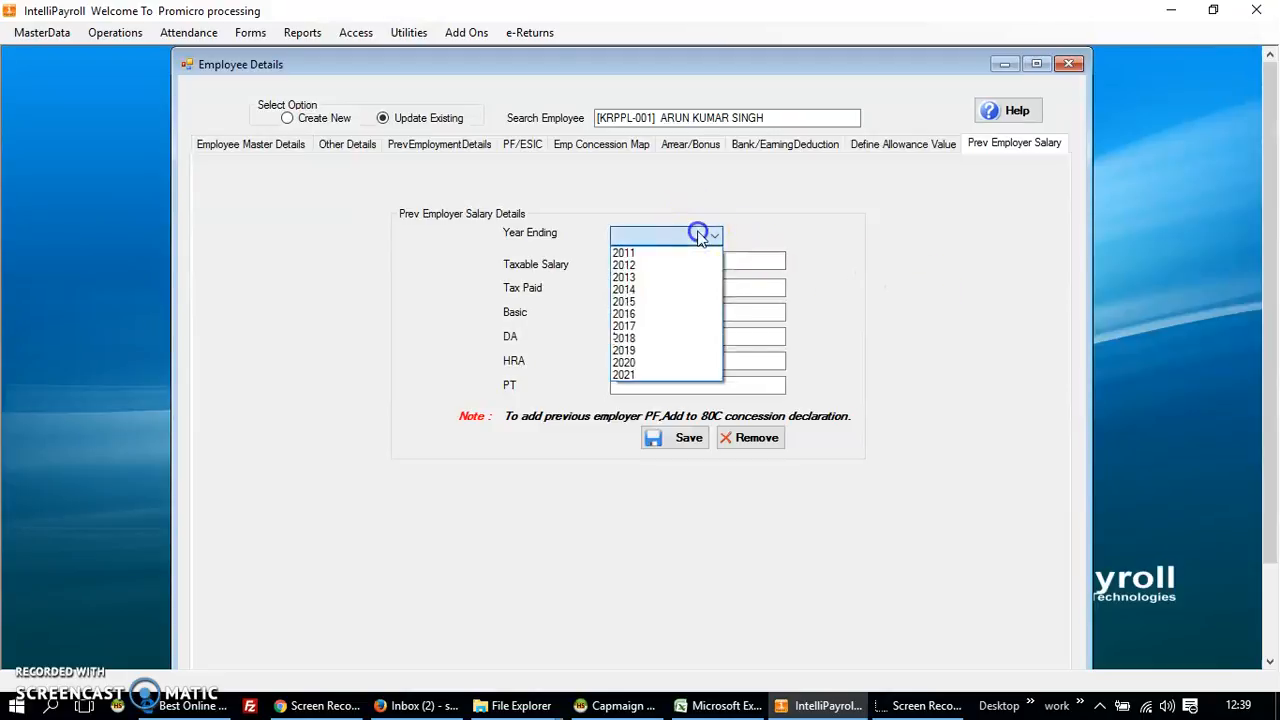
left_click(693, 314)
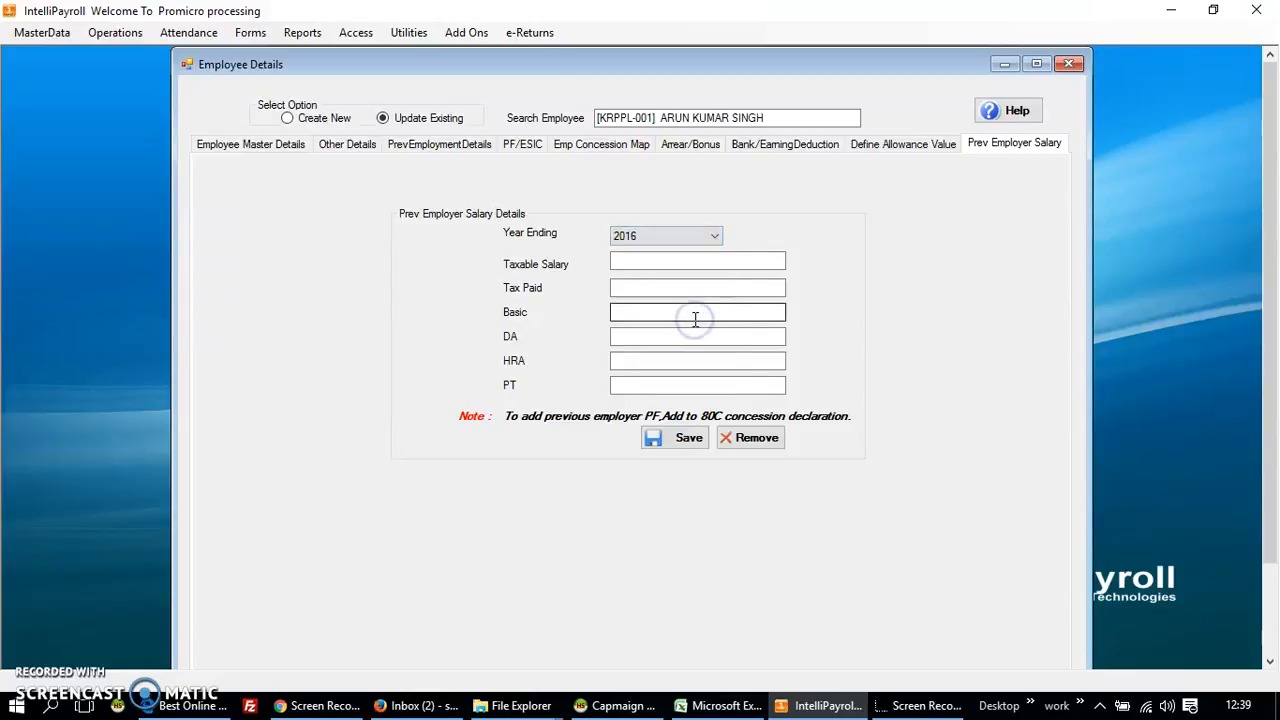